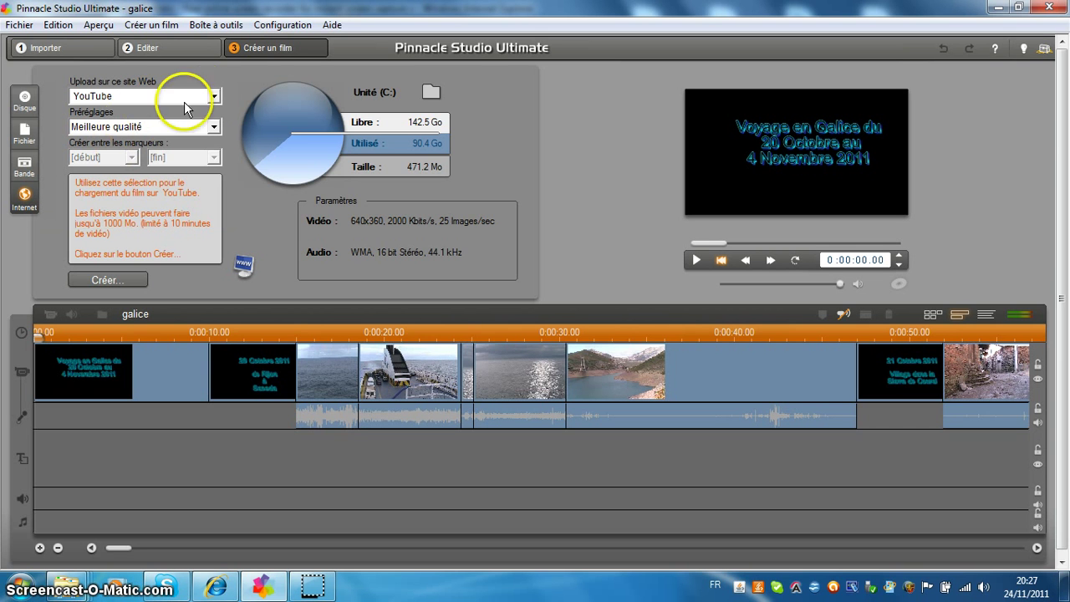
# Choose YouTube as the upload website and Meilleure qualité as the preset for the web version of the film
pyautogui.click(214, 96)
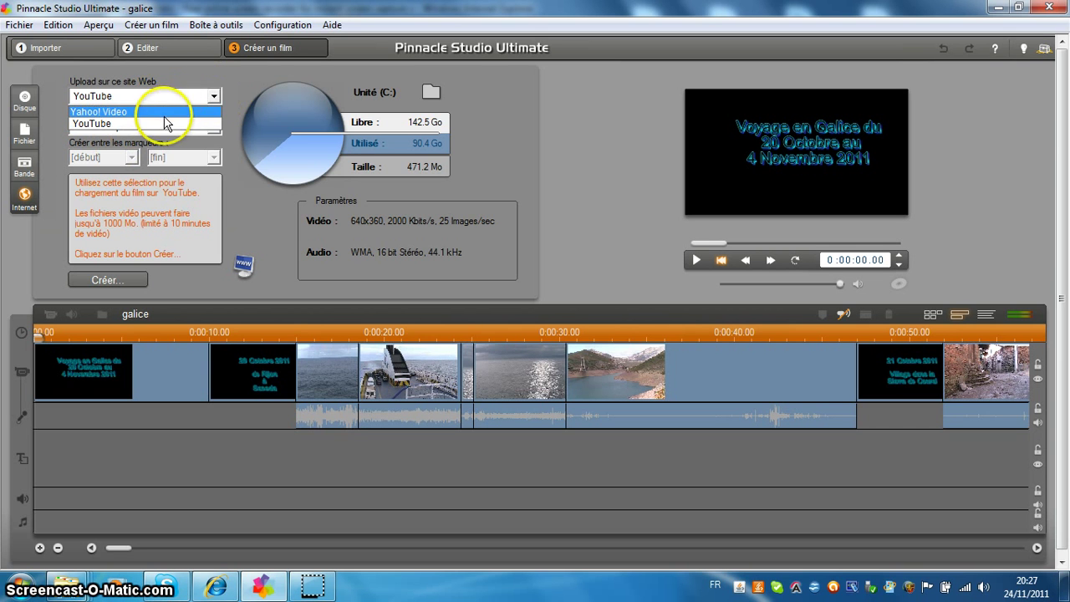
pyautogui.click(238, 89)
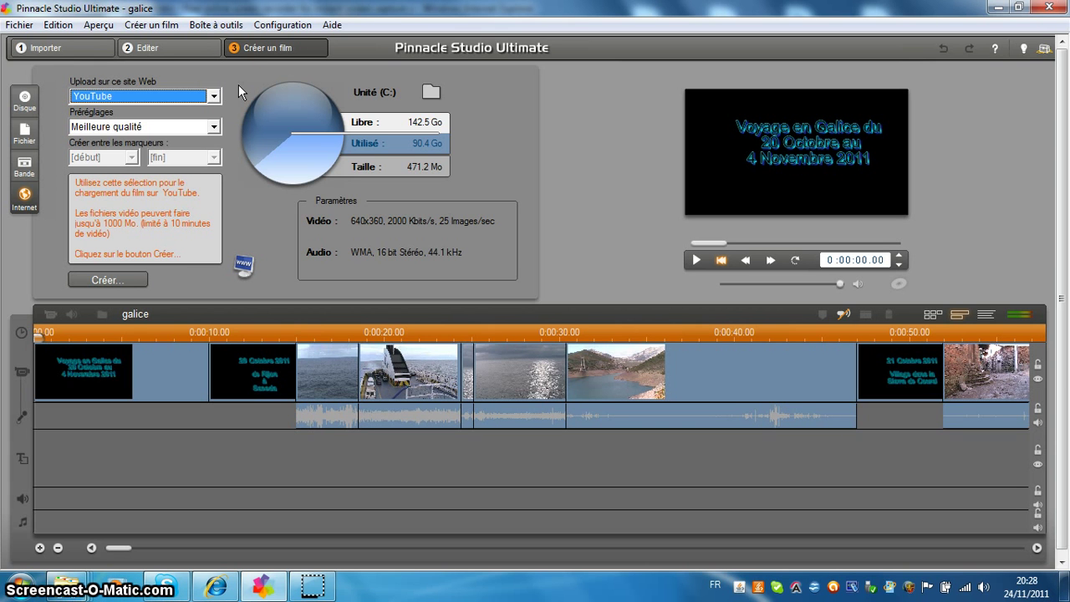
pyautogui.click(215, 129)
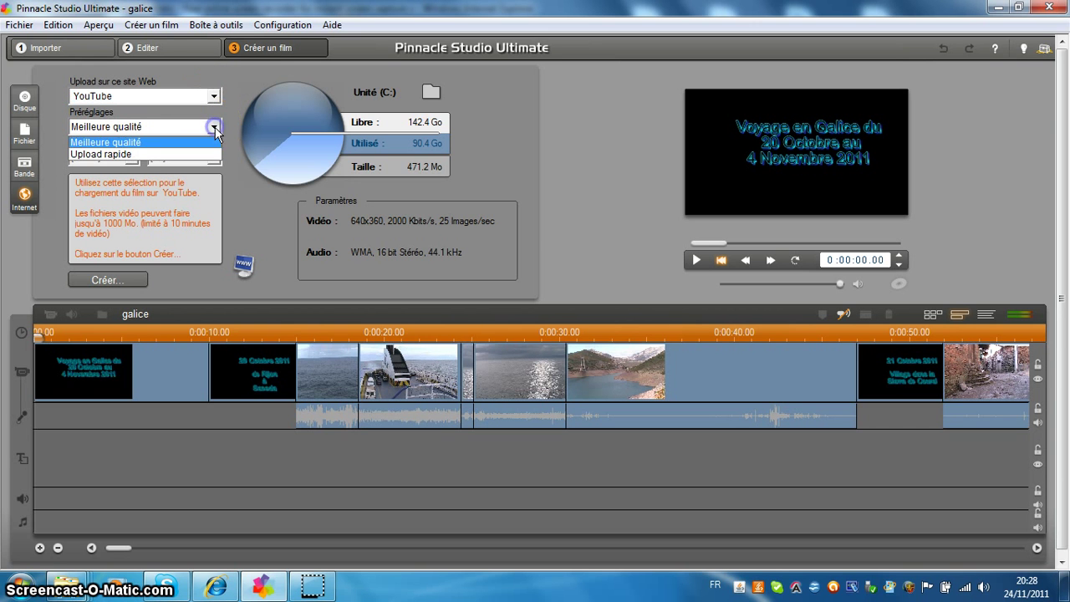
pyautogui.click(156, 143)
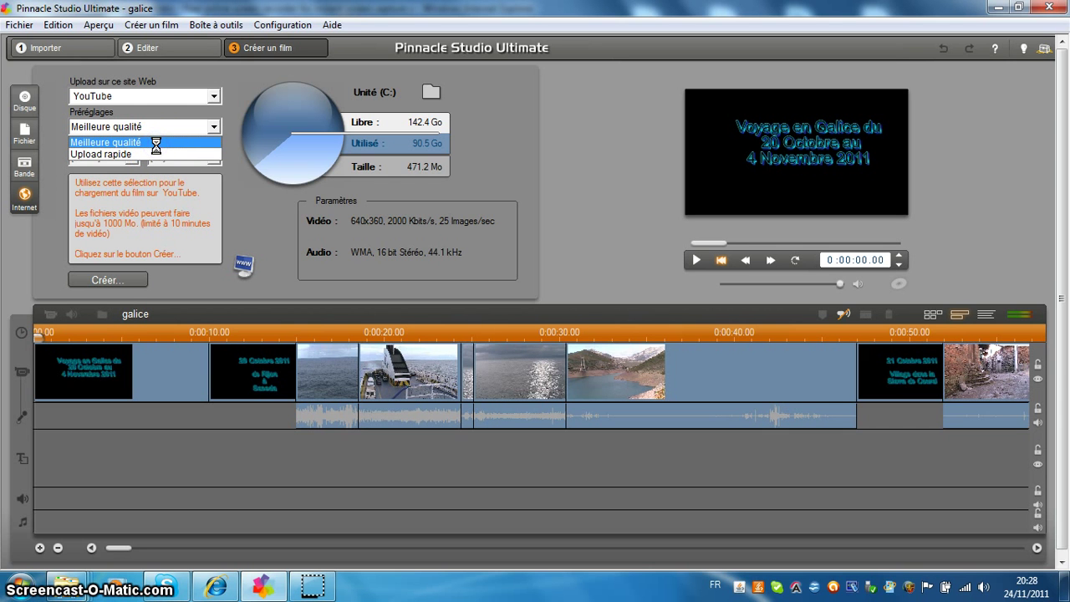
pyautogui.click(156, 143)
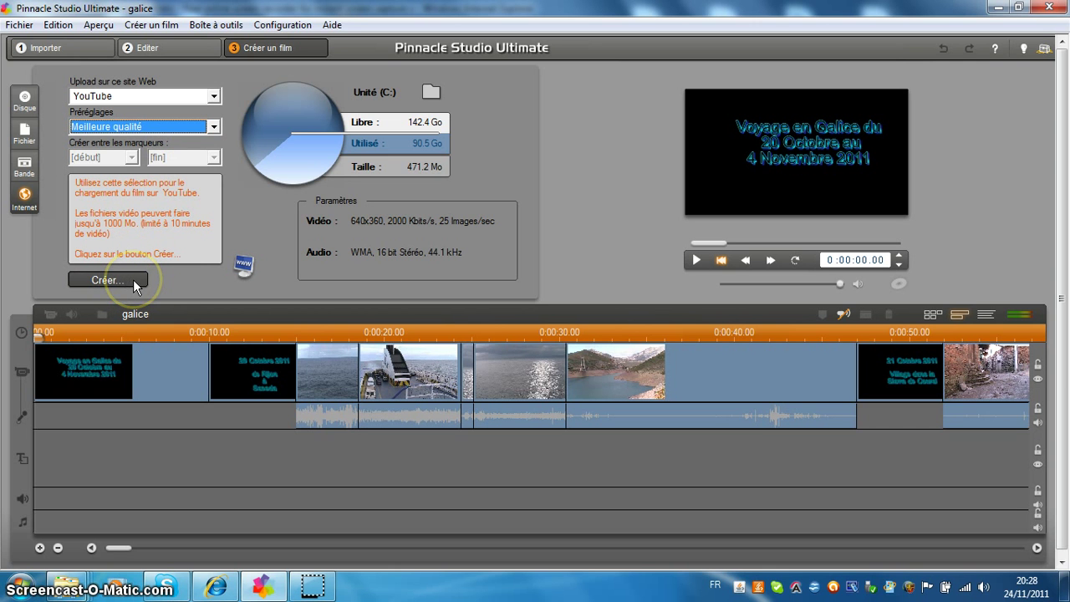
pyautogui.click(178, 279)
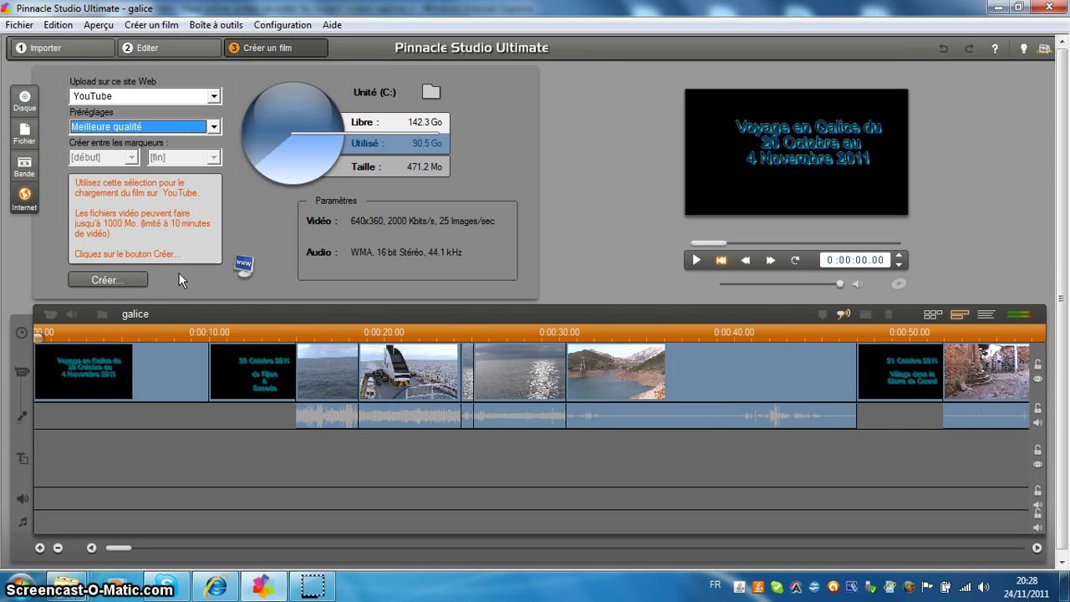
pyautogui.click(353, 227)
pyautogui.click(119, 280)
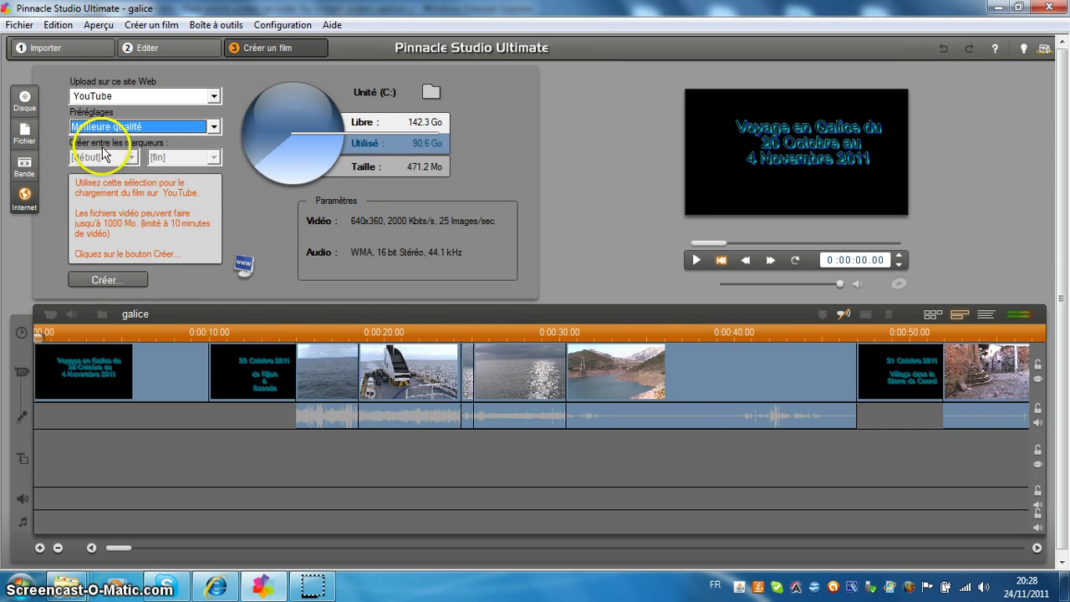
# Switch the film output to file creation and look through the available file types, keeping AVI
pyautogui.click(35, 170)
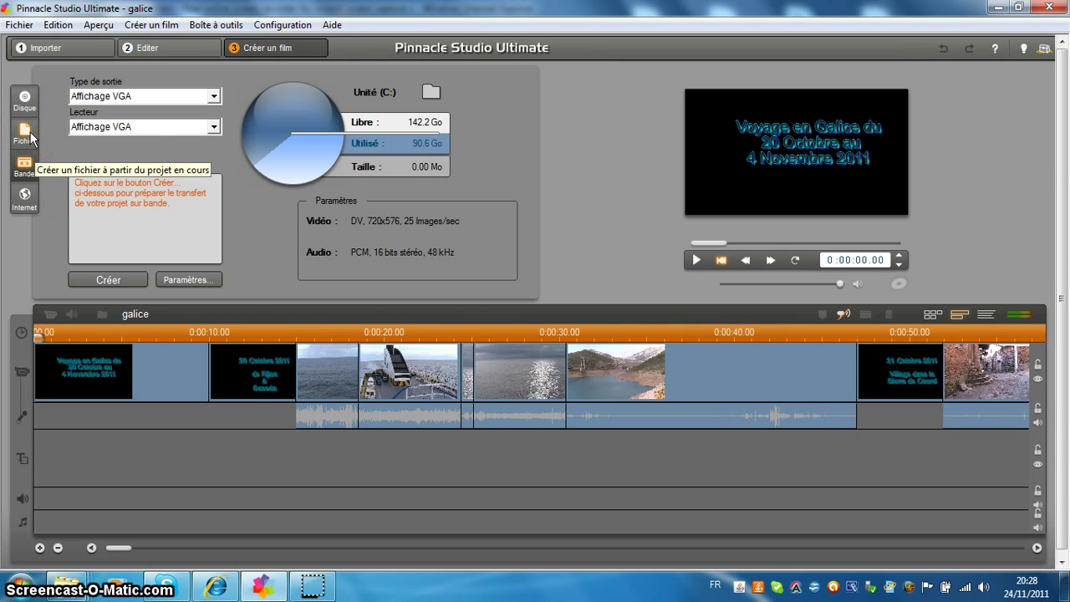
pyautogui.click(25, 134)
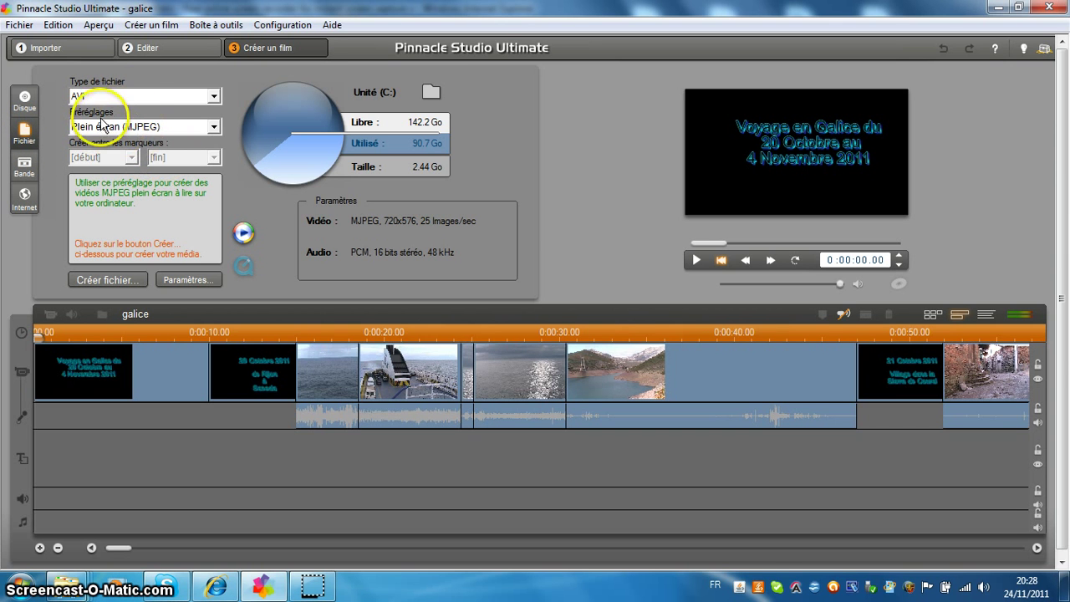
pyautogui.click(214, 96)
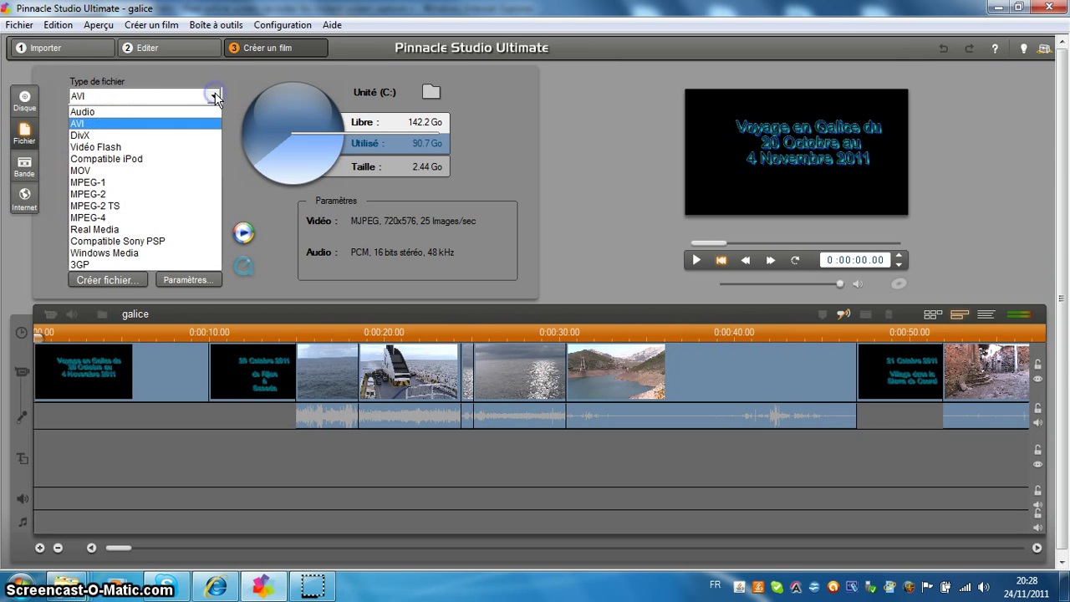
pyautogui.click(217, 101)
pyautogui.click(191, 279)
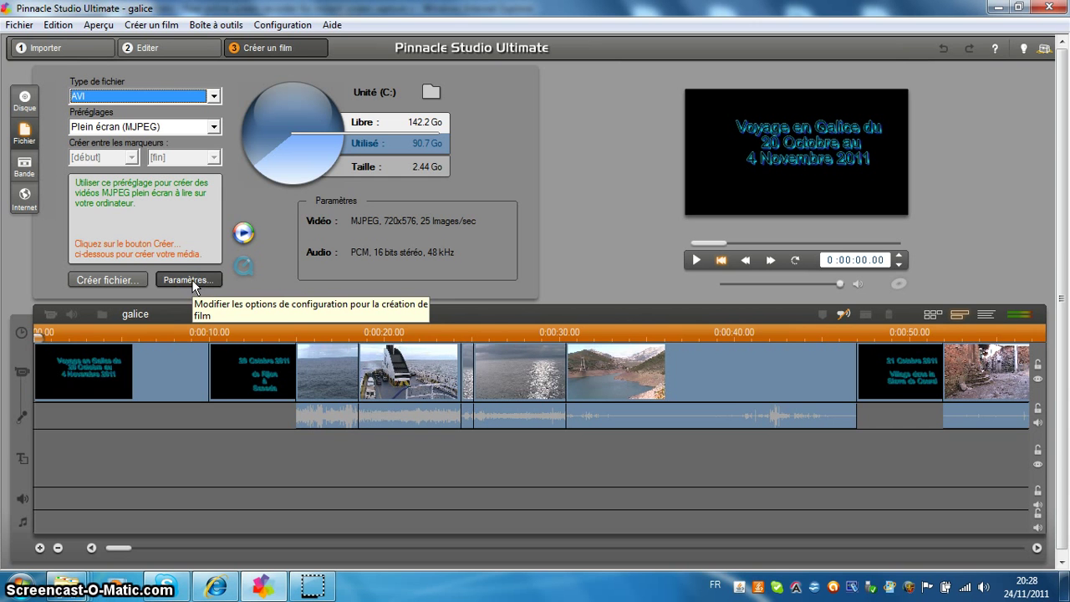
pyautogui.click(248, 187)
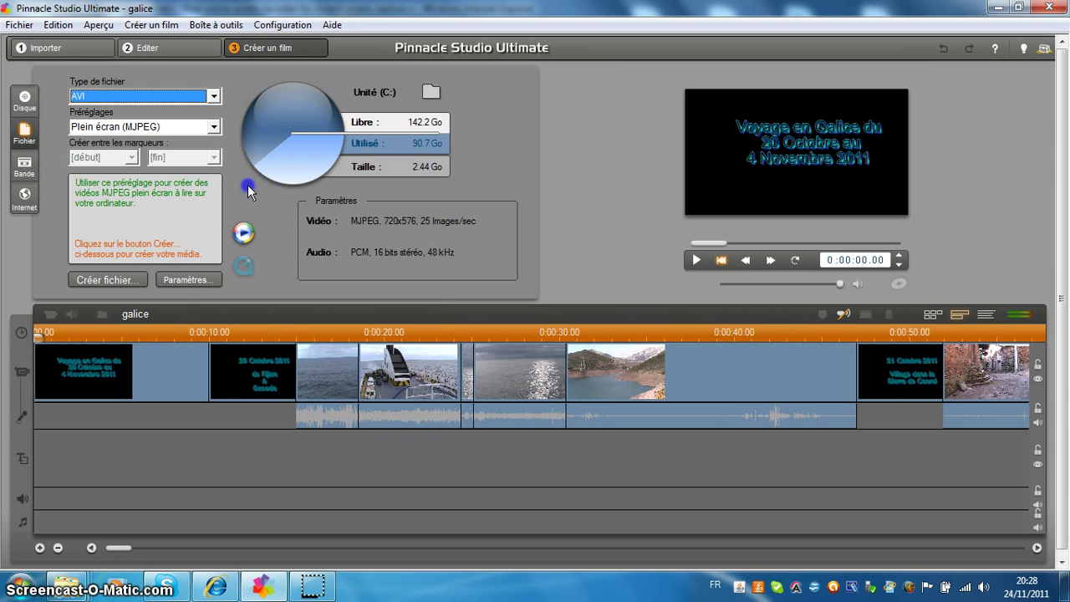
pyautogui.click(198, 277)
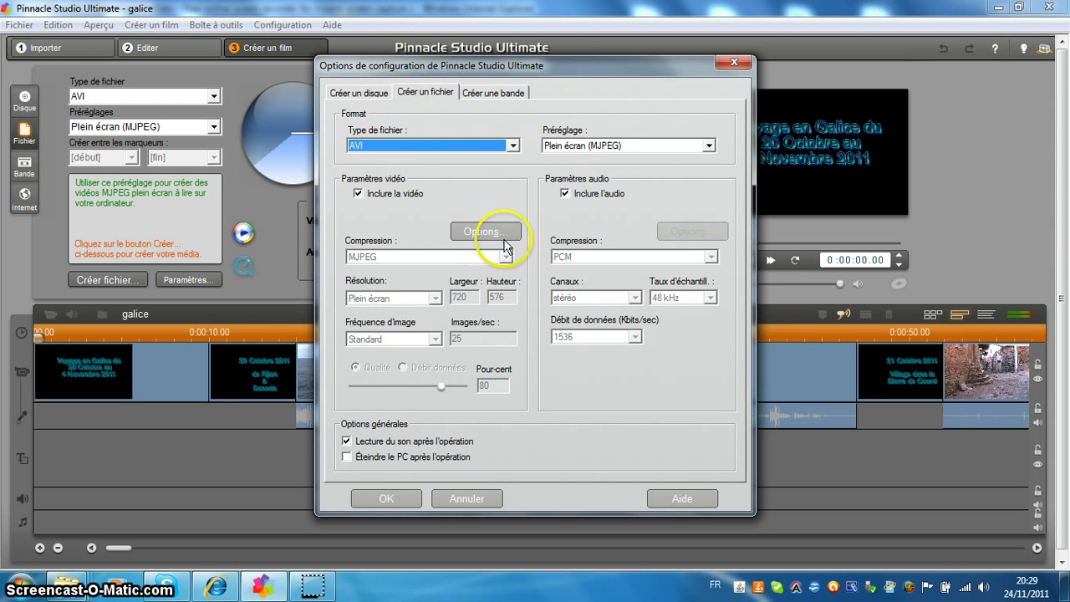
pyautogui.click(514, 145)
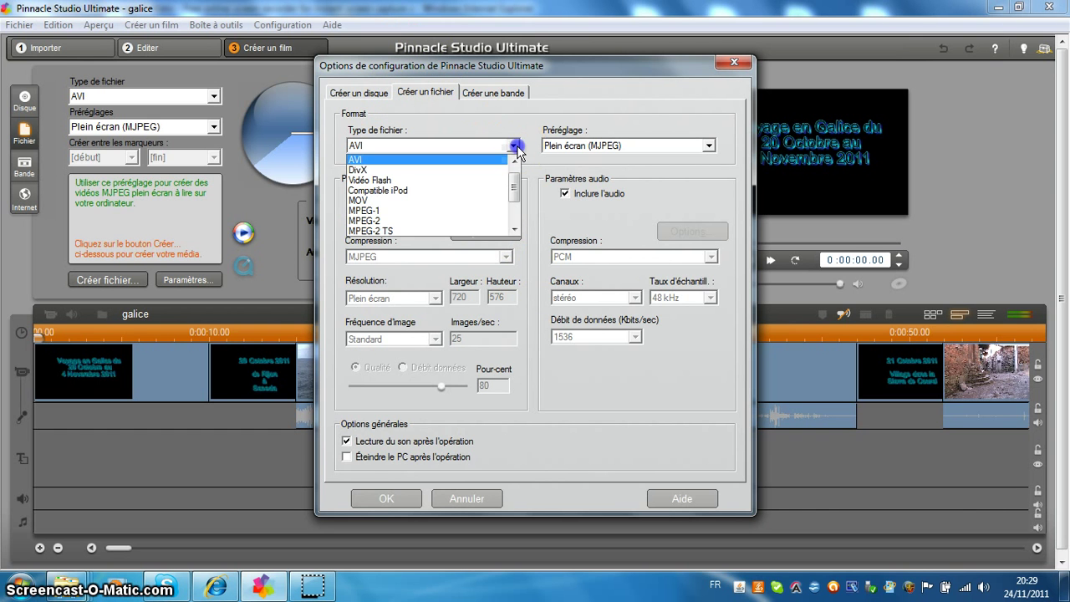
pyautogui.click(405, 211)
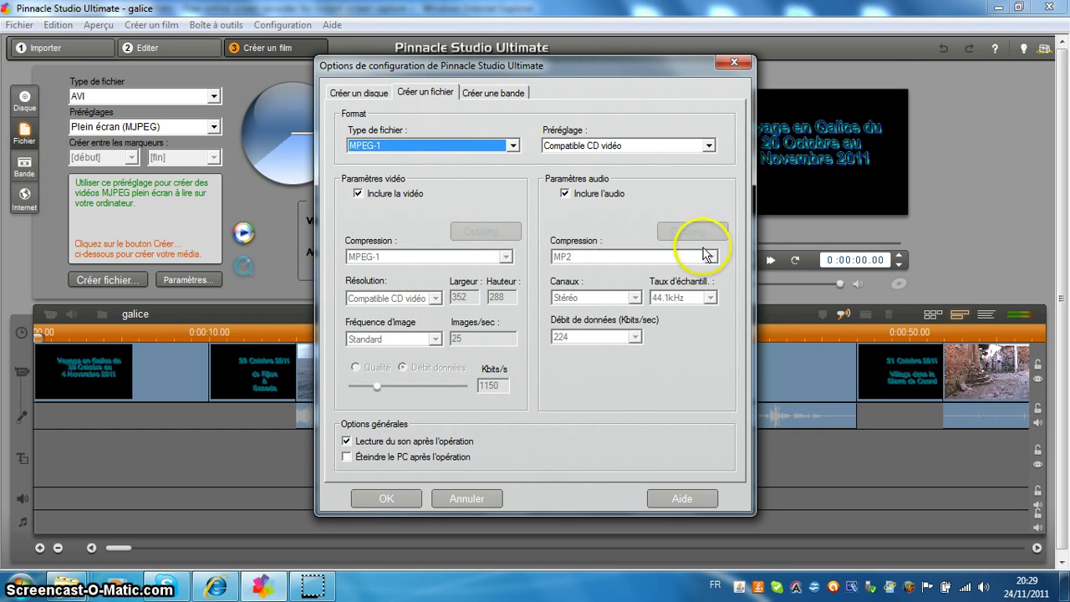
pyautogui.click(706, 146)
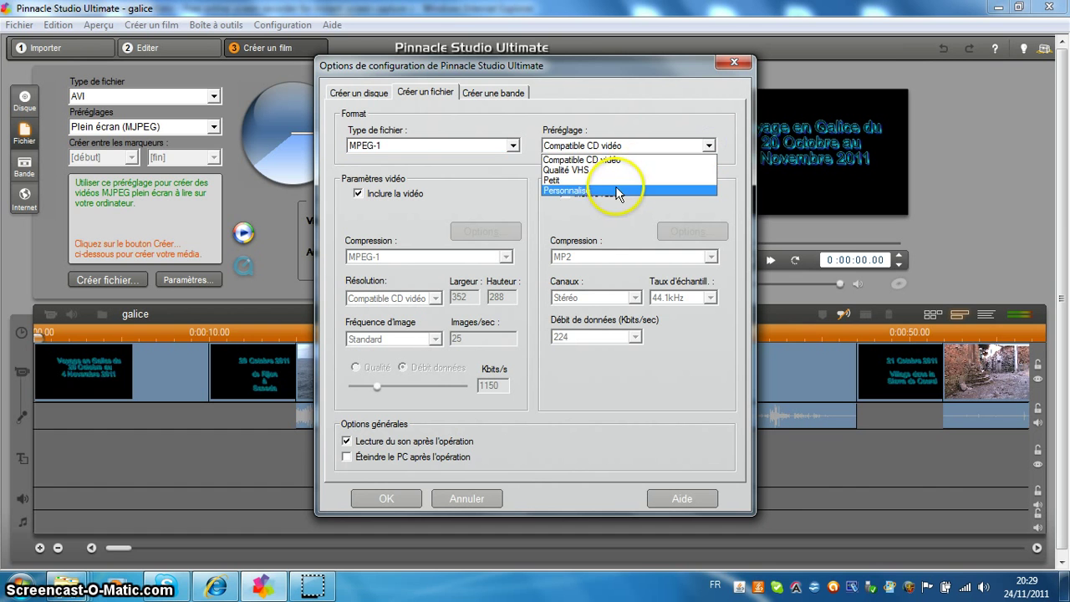
pyautogui.click(442, 96)
pyautogui.click(442, 96)
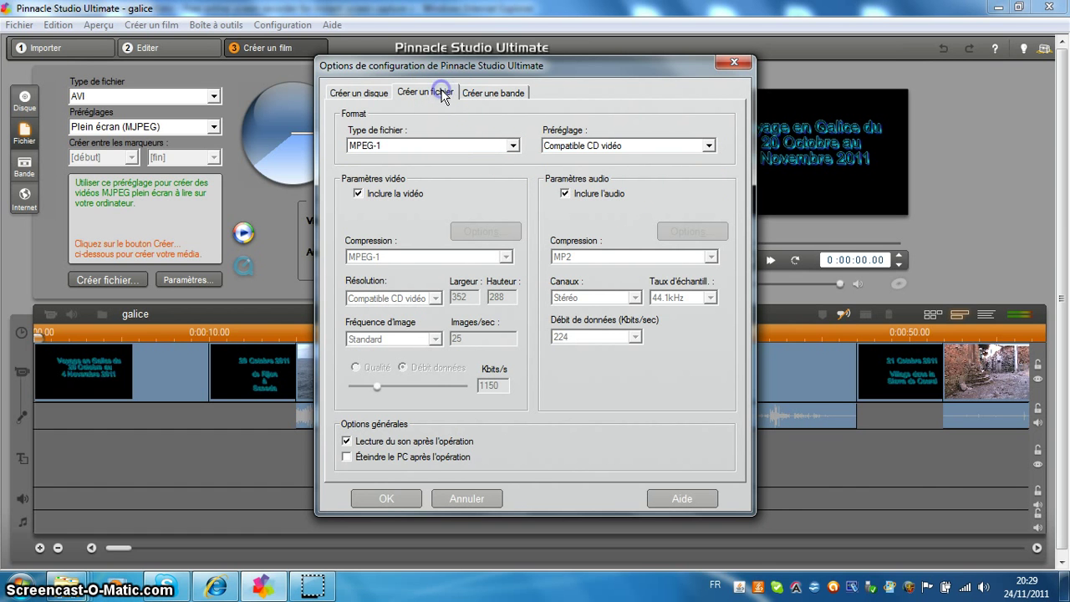
pyautogui.click(418, 95)
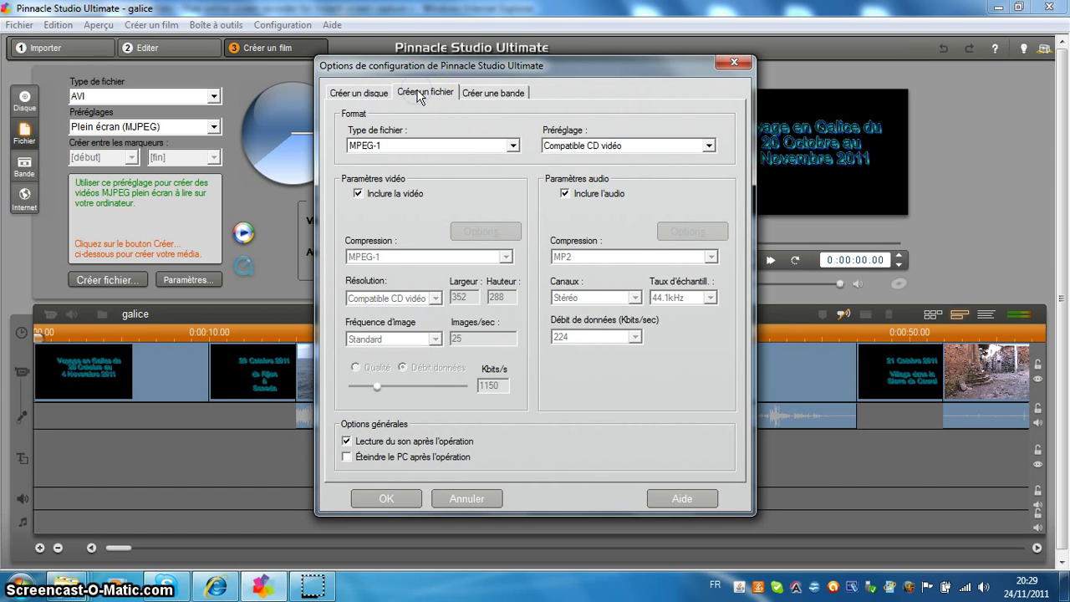
pyautogui.click(359, 196)
pyautogui.click(461, 165)
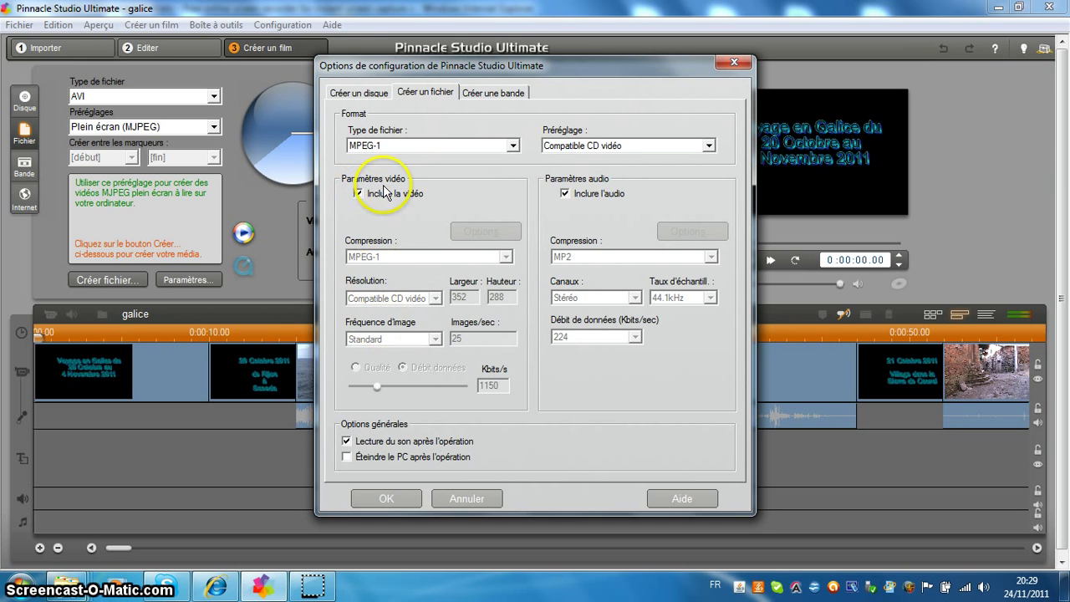
pyautogui.click(472, 502)
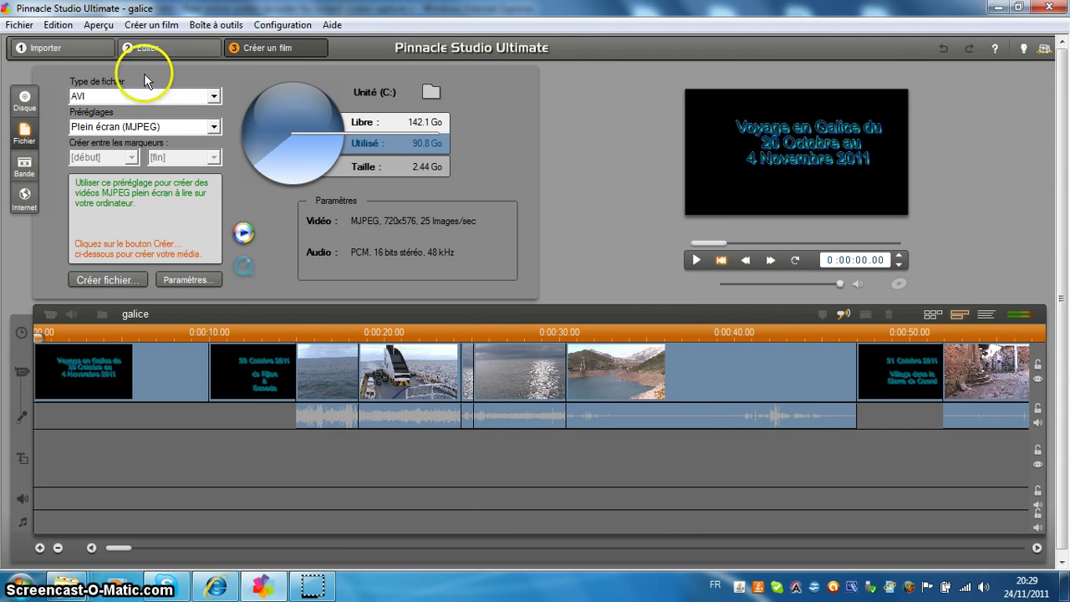
# Set the file type for the output film to MPEG-1
pyautogui.click(214, 96)
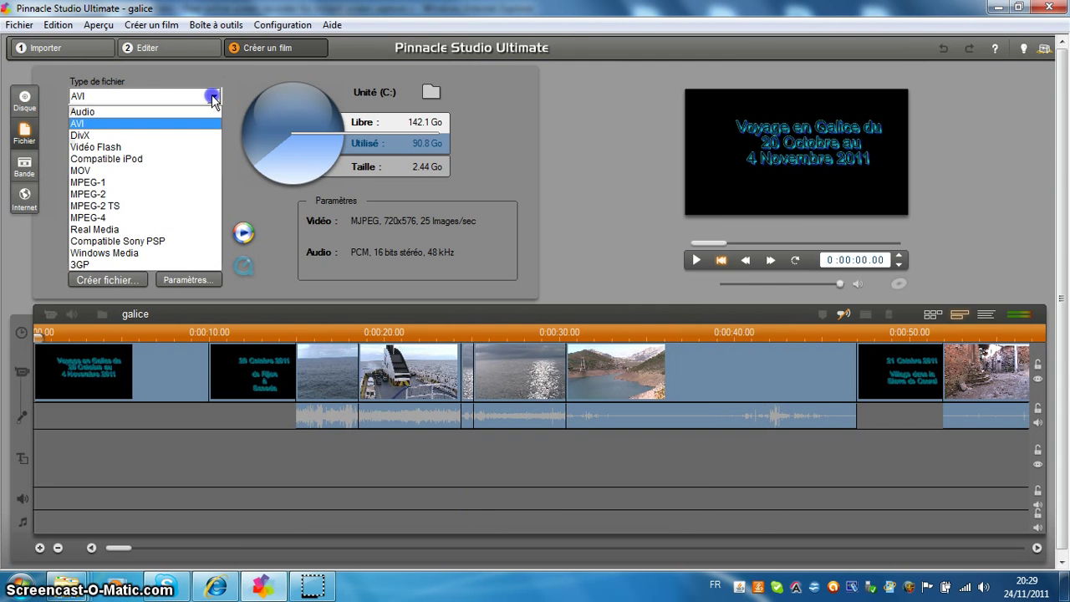
pyautogui.click(103, 185)
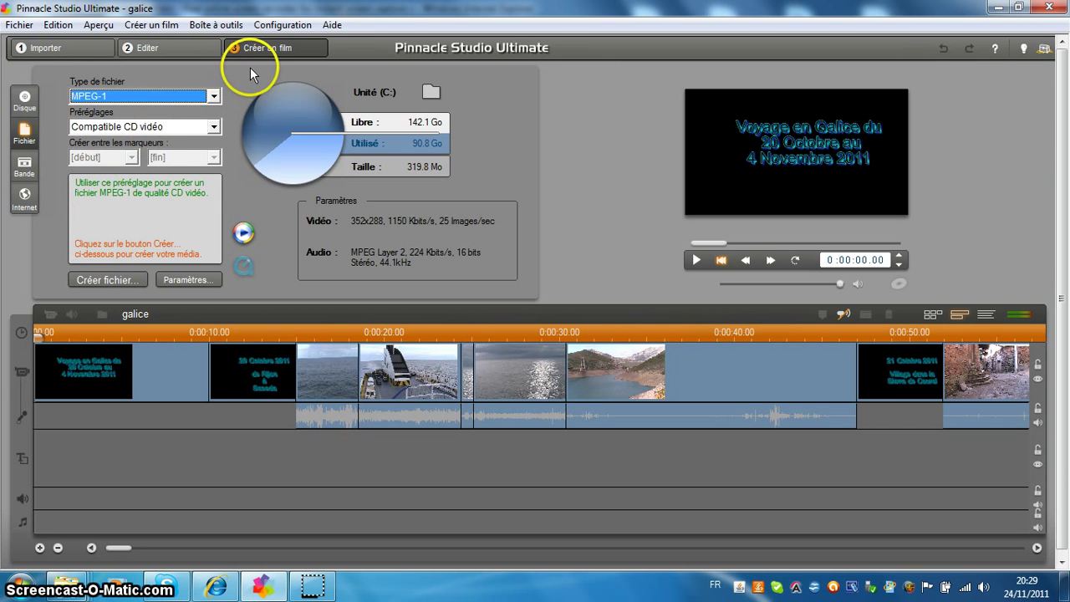
pyautogui.click(214, 97)
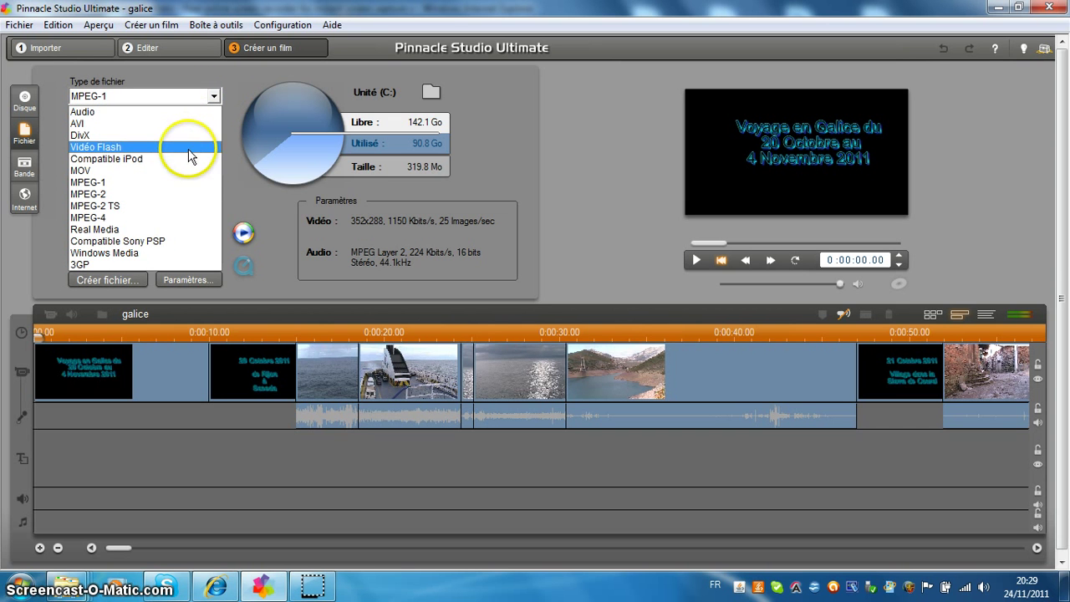
pyautogui.click(170, 182)
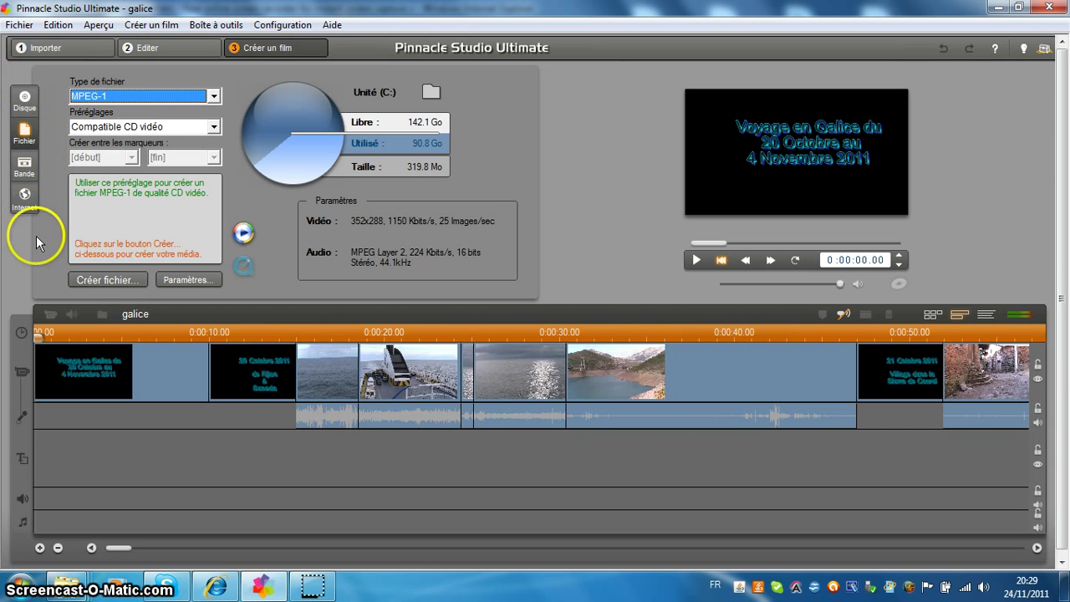
# Switch the film output to disc, with DVD as the disc type and Meilleure qualité as the video quality
pyautogui.click(26, 101)
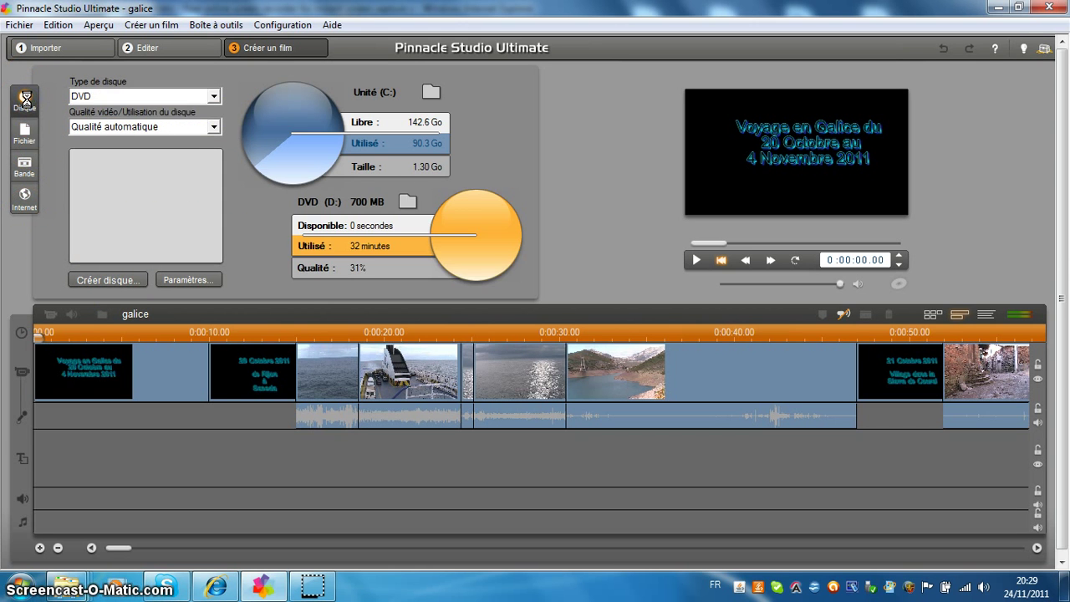
pyautogui.click(215, 97)
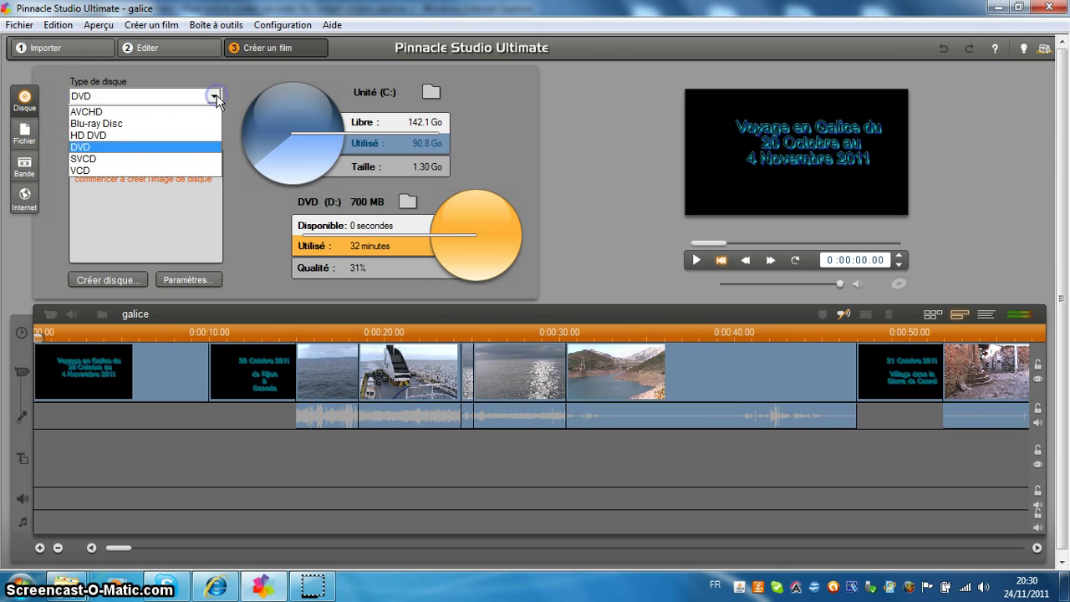
pyautogui.click(127, 150)
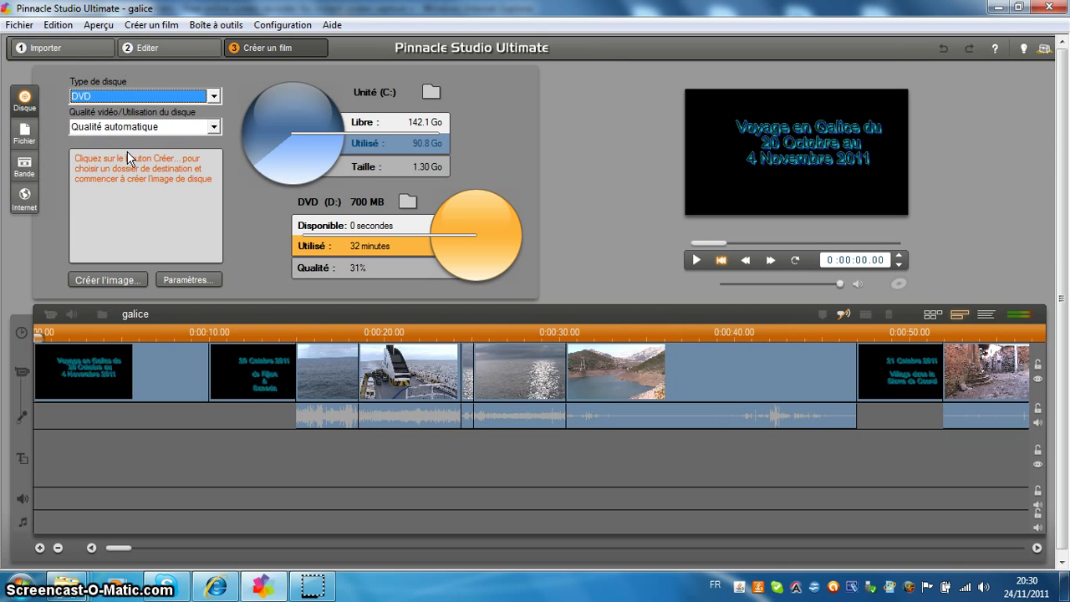
pyautogui.click(214, 128)
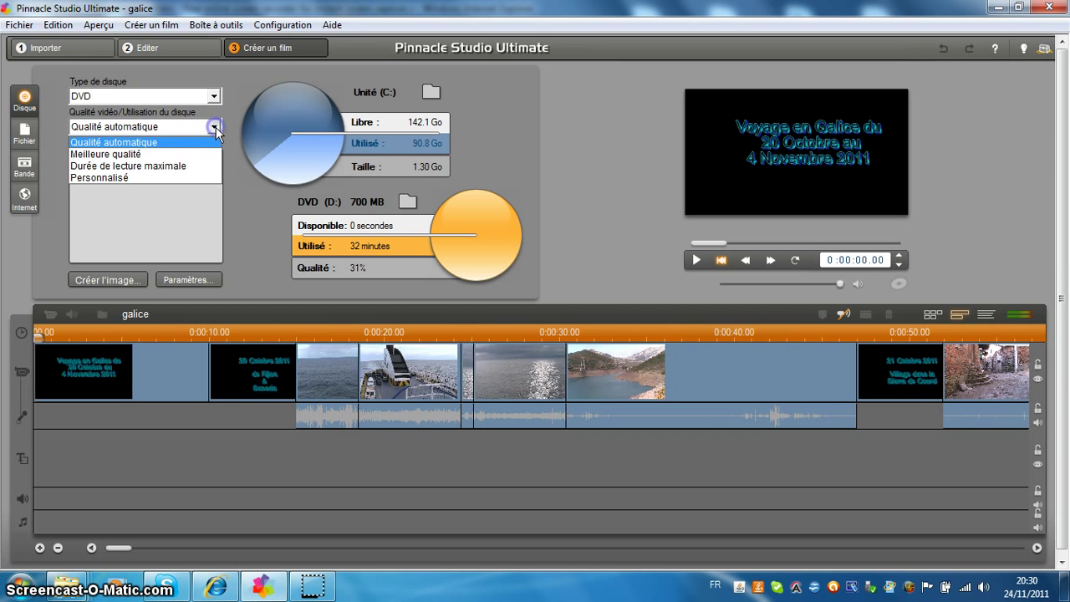
pyautogui.click(137, 154)
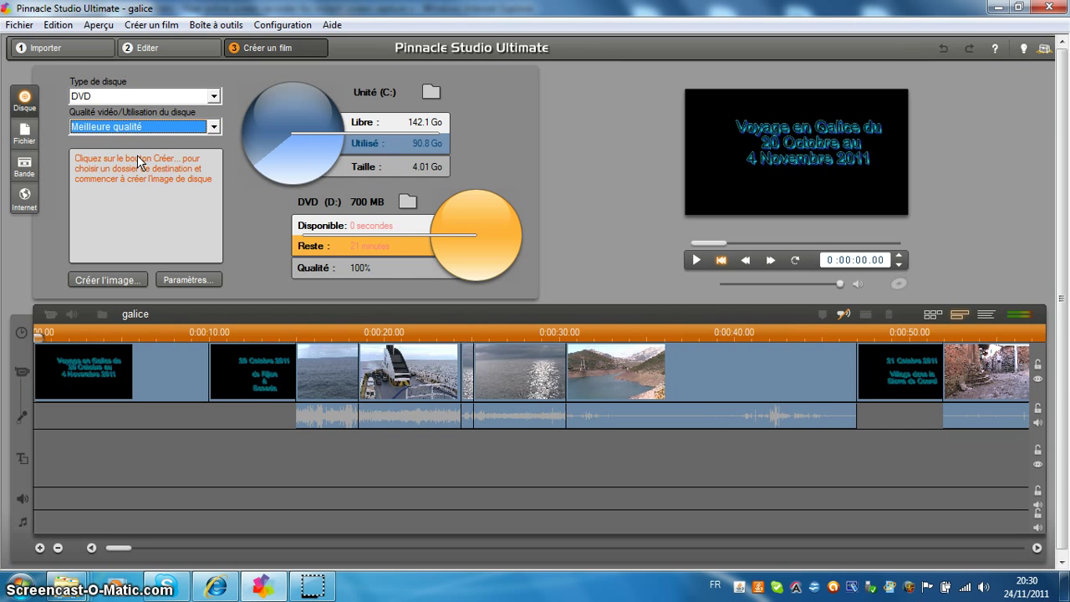
# Change the DVD's video quality and disc usage to Durée de lecture maximale
pyautogui.click(215, 126)
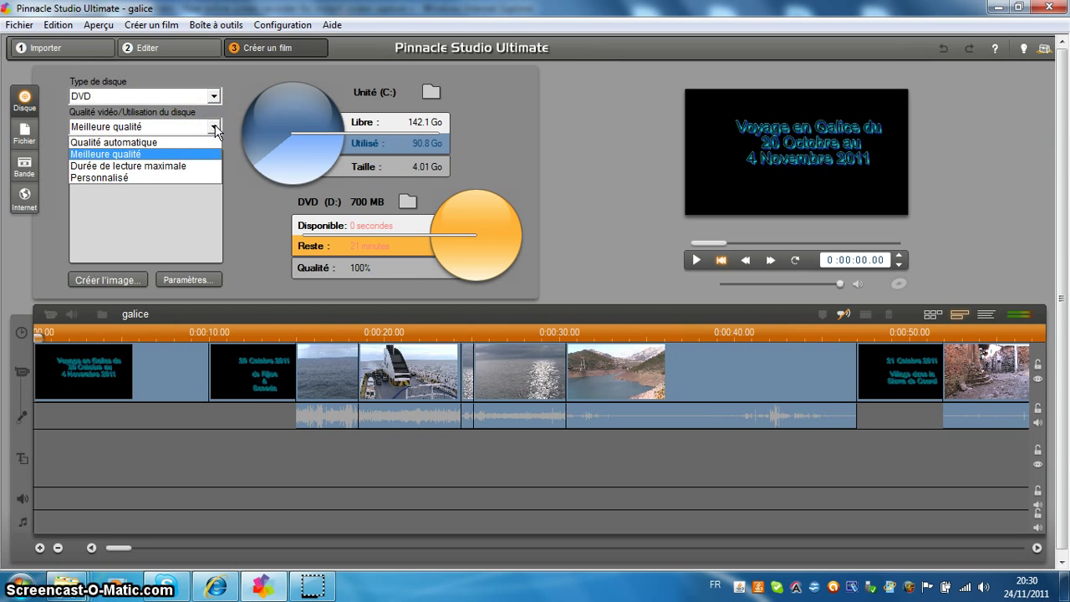
pyautogui.moveTo(215, 126); pyautogui.dragTo(160, 171)
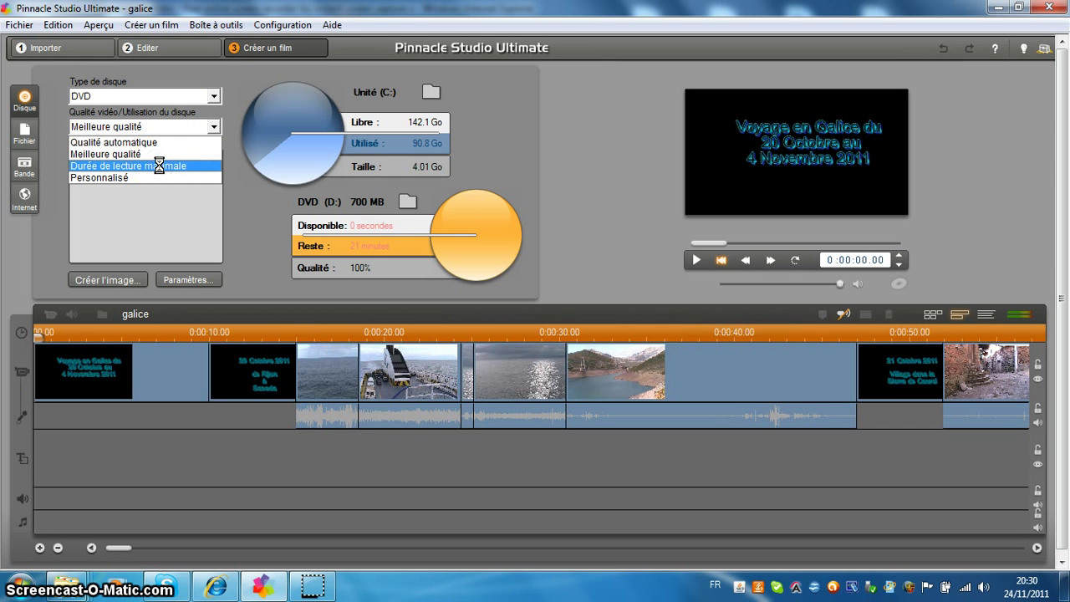
pyautogui.click(200, 204)
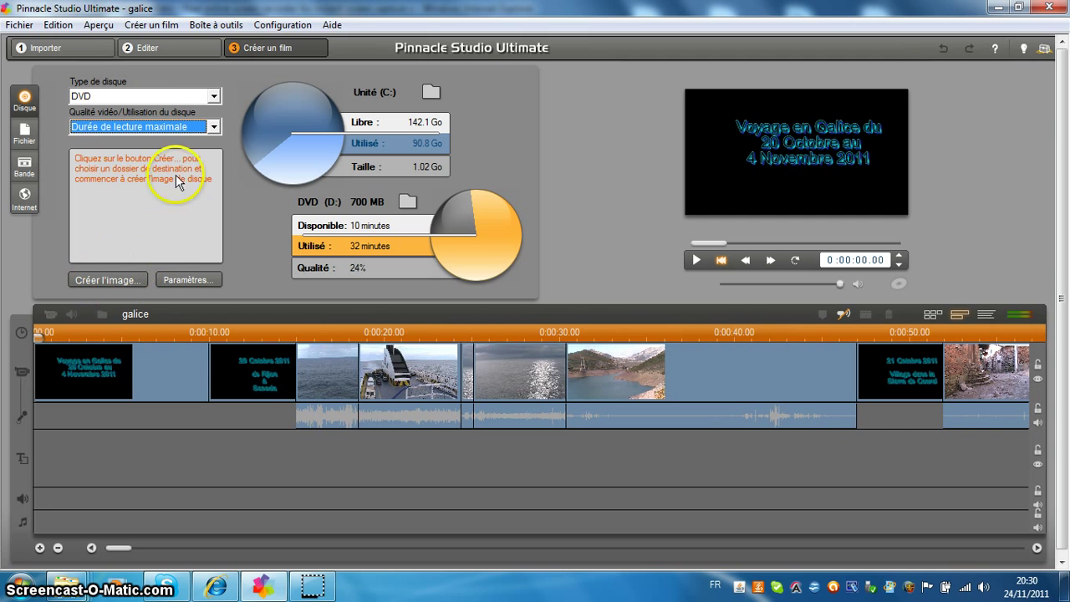
# Set the DVD's burning option to create the disc content and then burn it, and accept the configuration
pyautogui.click(192, 281)
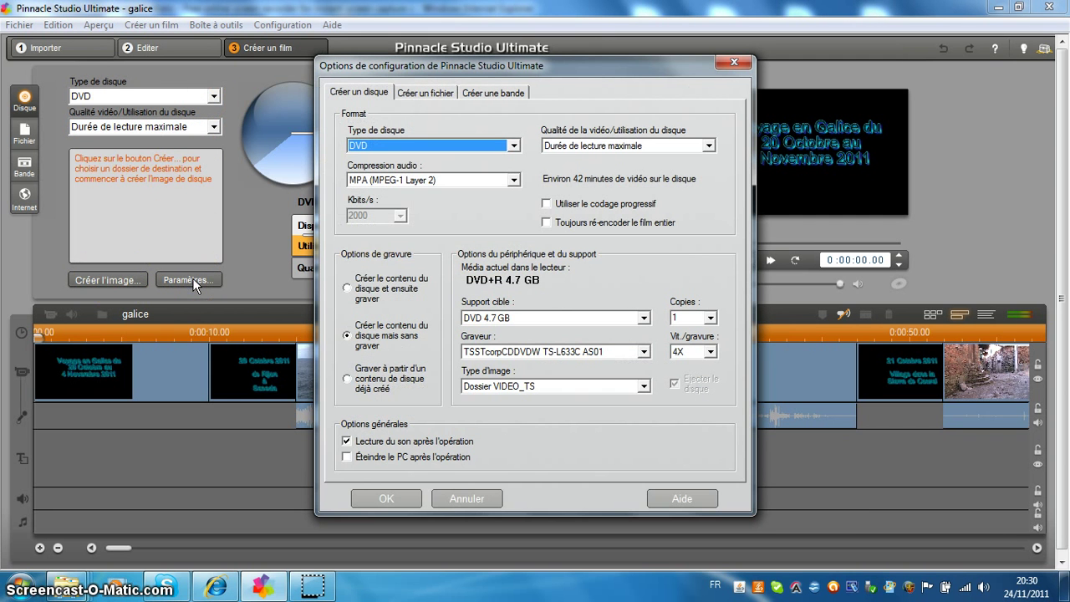
pyautogui.click(365, 296)
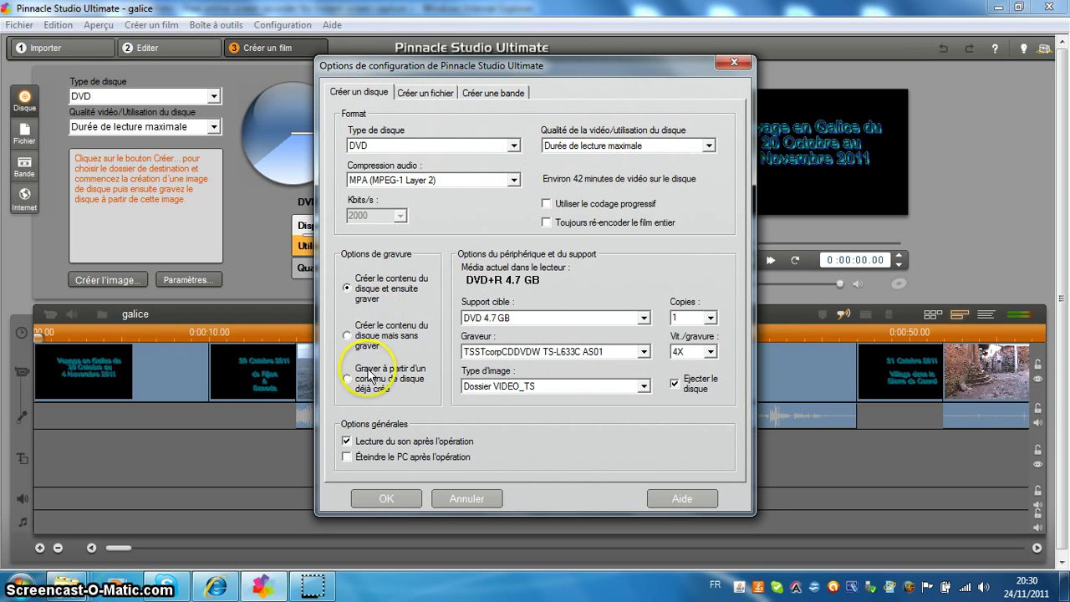
pyautogui.click(384, 499)
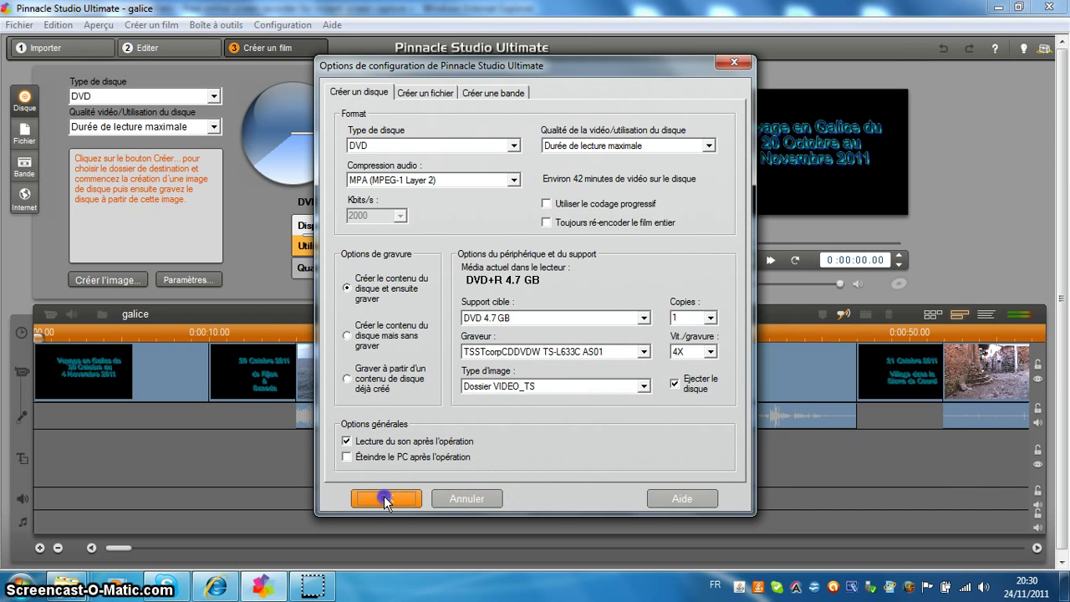
# Set the DVD's burning speed to 3X and accept the disc configuration
pyautogui.click(710, 351)
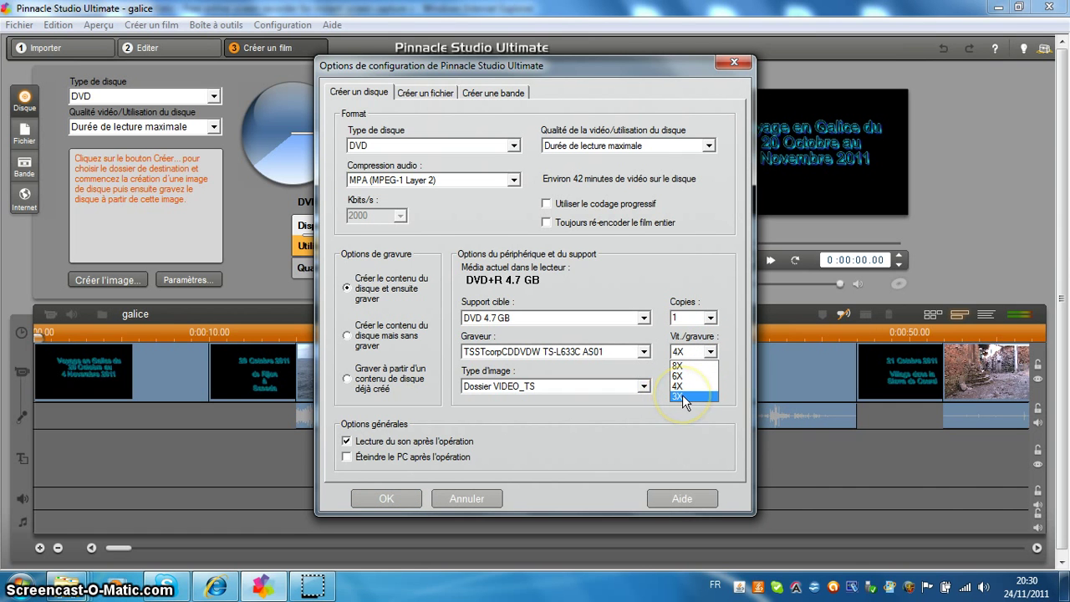
pyautogui.click(682, 395)
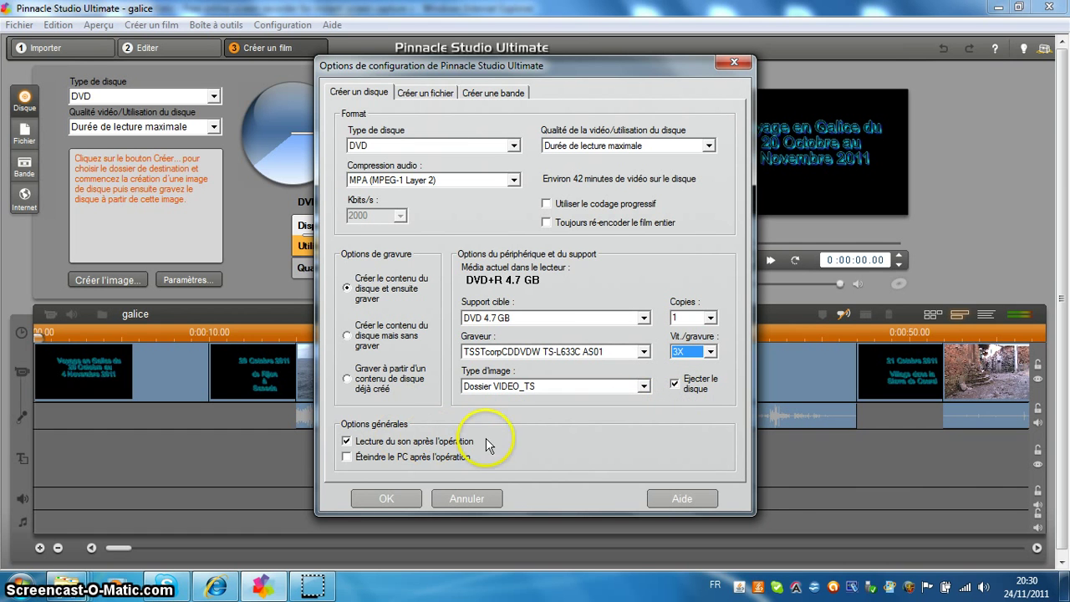
pyautogui.click(401, 504)
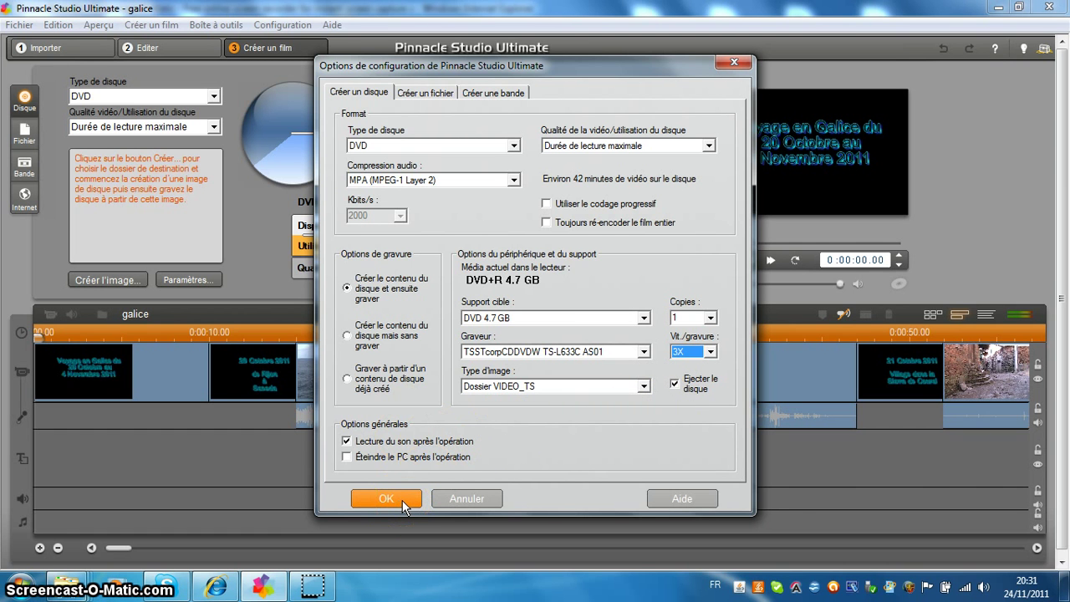
pyautogui.click(402, 500)
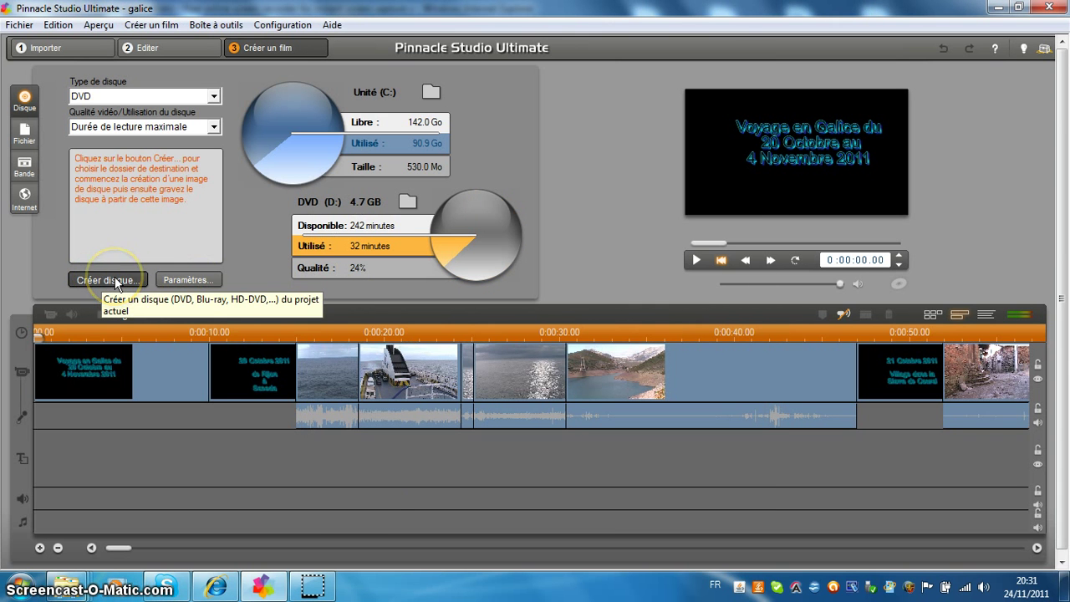
# Start creating the disc and try to use the Documents library as the disc image folder
pyautogui.click(115, 279)
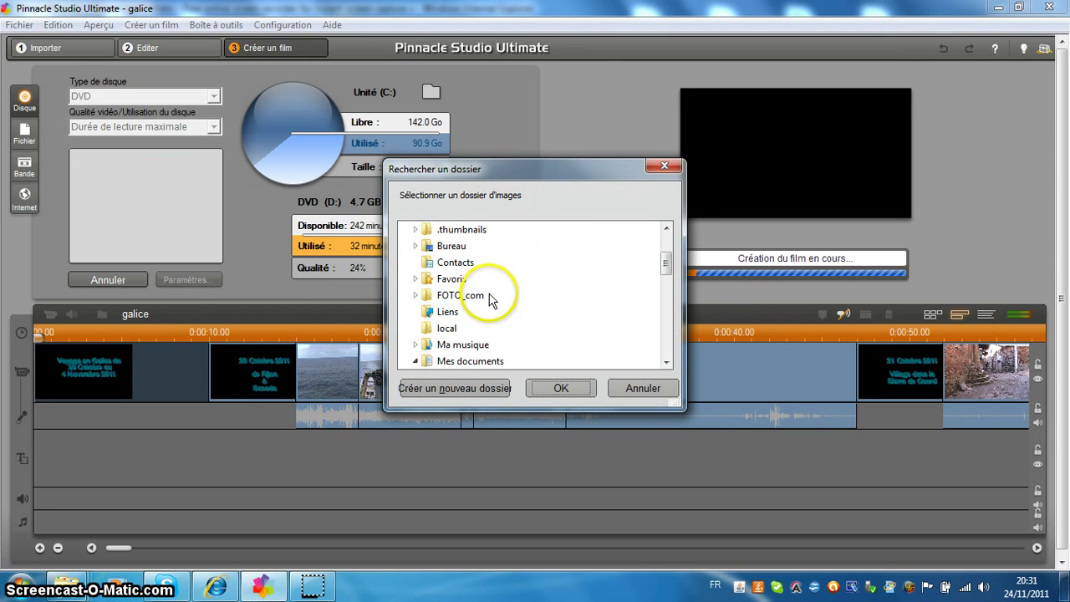
pyautogui.moveTo(666, 263); pyautogui.dragTo(666, 245)
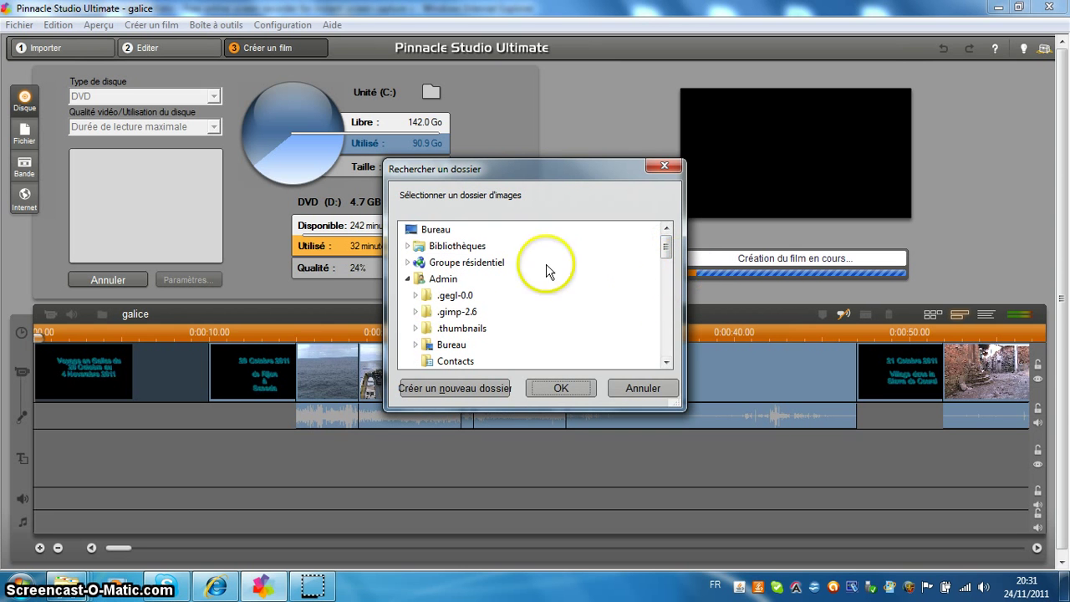
pyautogui.click(457, 246)
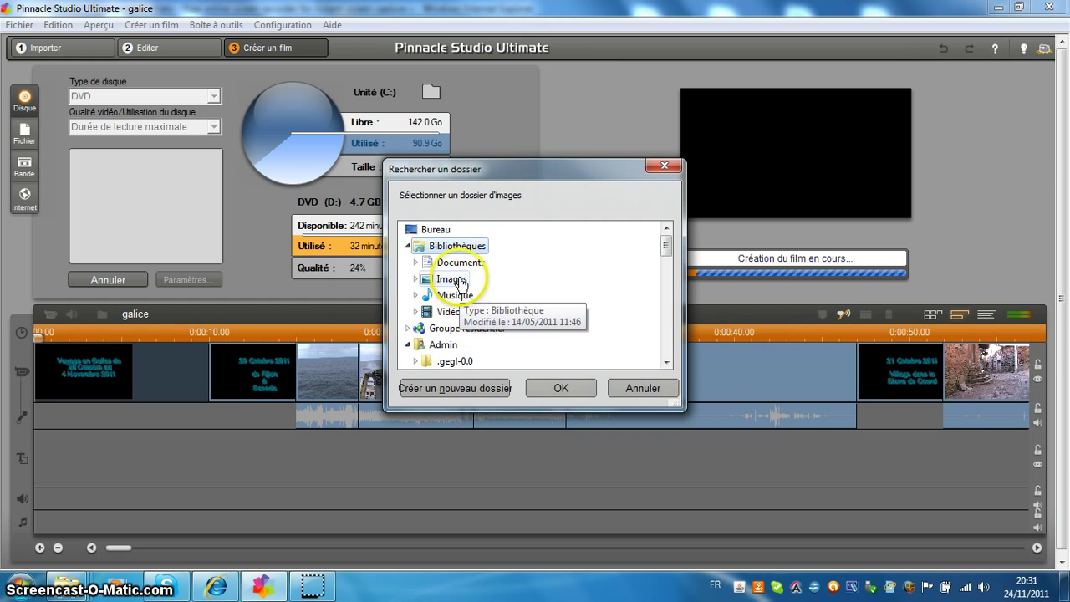
pyautogui.click(459, 263)
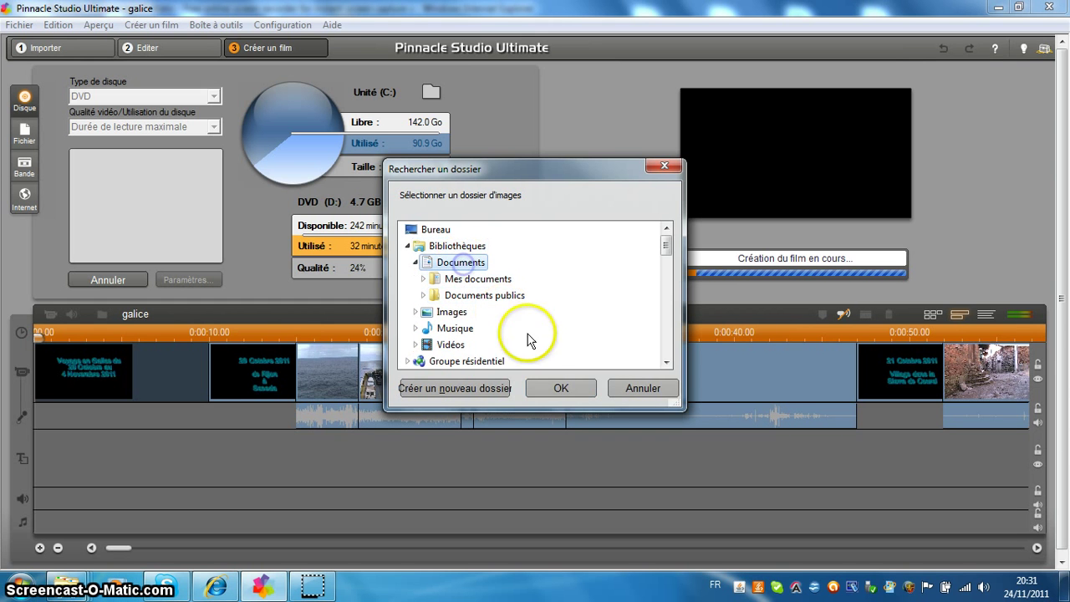
pyautogui.click(550, 391)
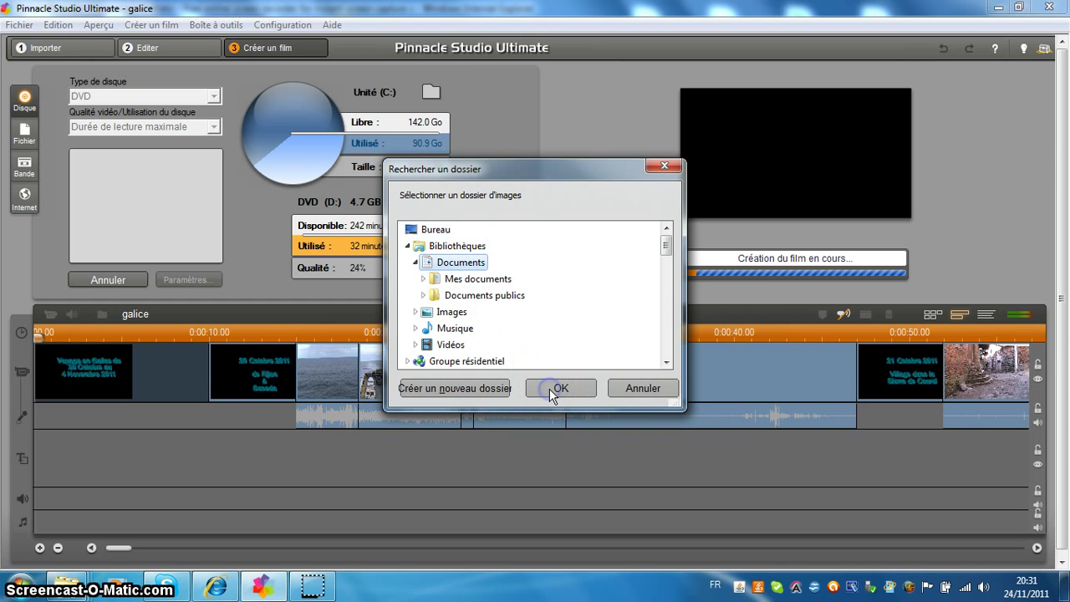
pyautogui.click(555, 390)
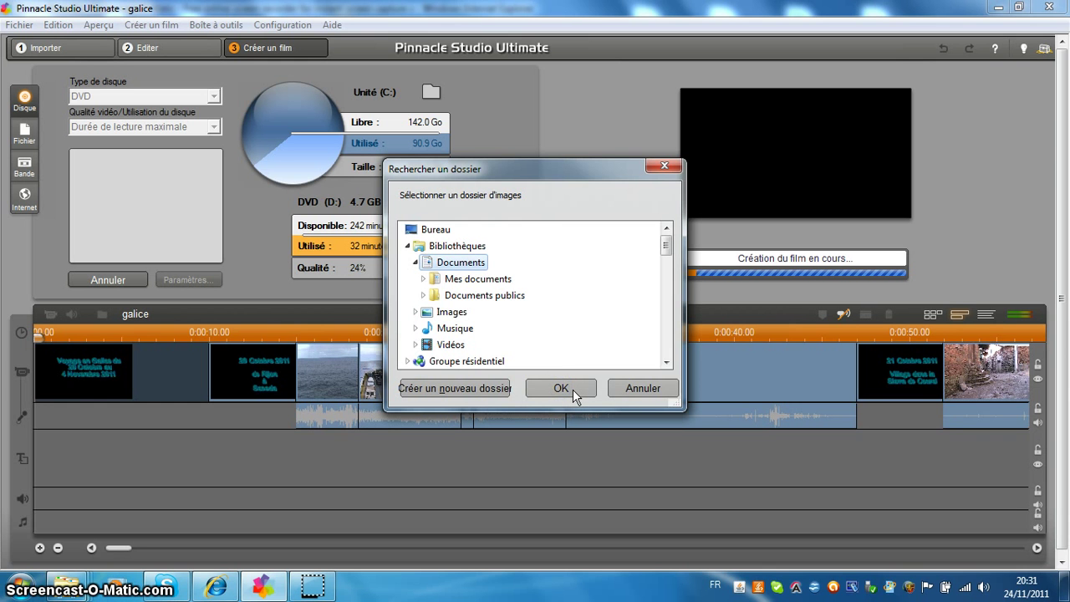
pyautogui.click(573, 389)
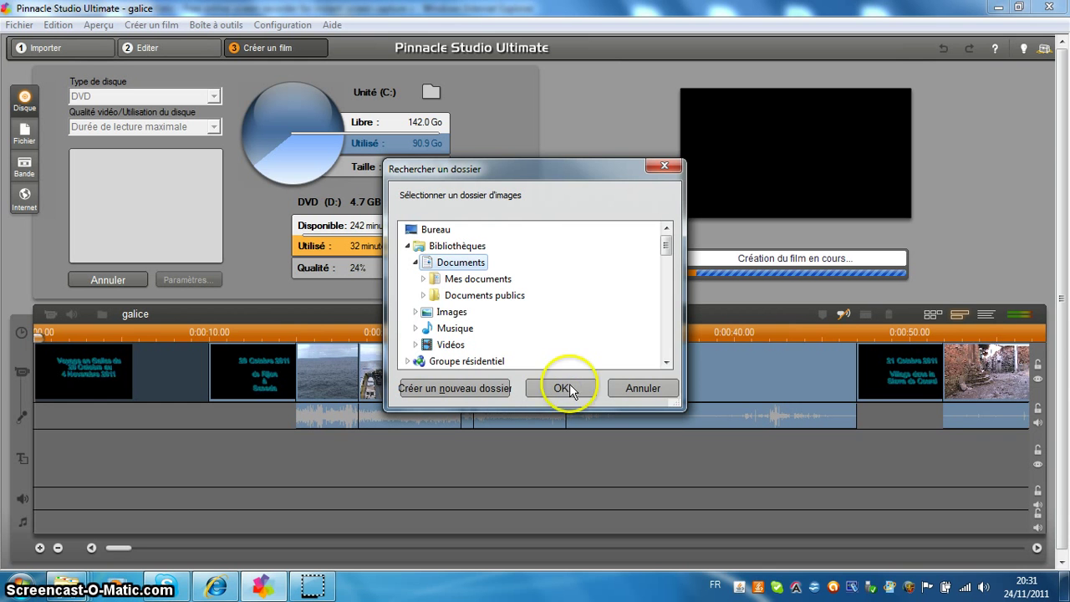
pyautogui.click(567, 387)
pyautogui.click(570, 389)
pyautogui.click(648, 277)
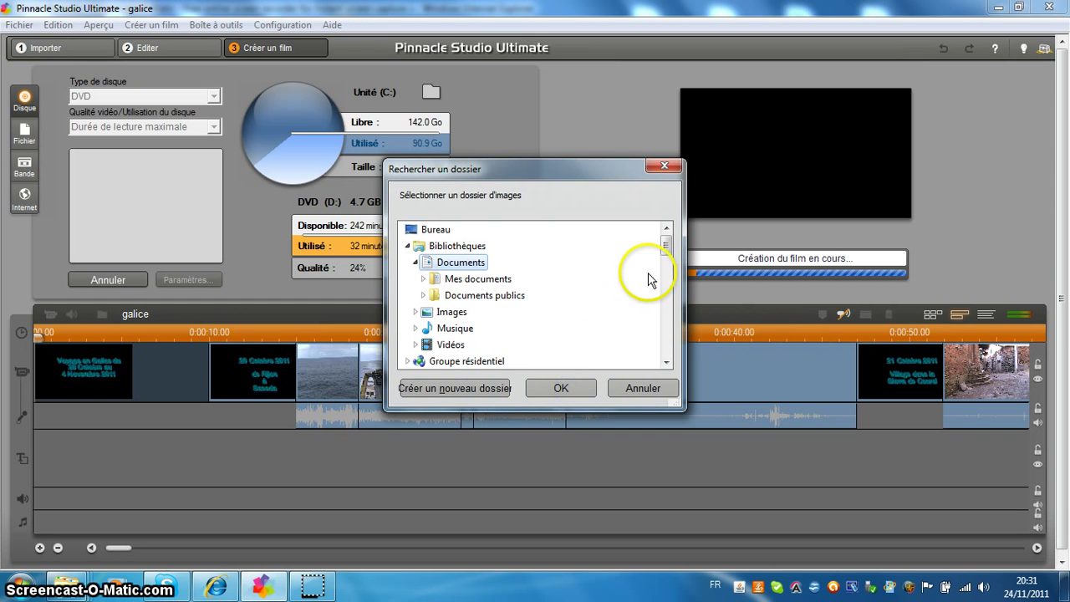
# Create a folder named image dvd in the Images library and accept it as the disc image folder
pyautogui.moveTo(665, 242)
pyautogui.mouseDown()
pyautogui.moveTo(666, 258)
pyautogui.moveTo(666, 239)
pyautogui.mouseUp()
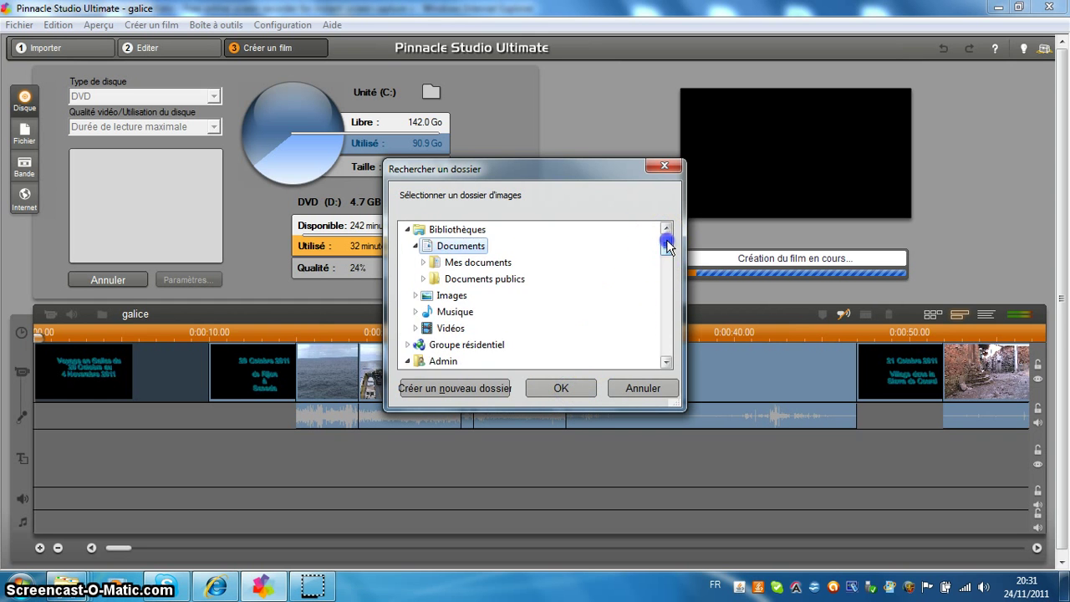
pyautogui.click(469, 298)
pyautogui.click(564, 393)
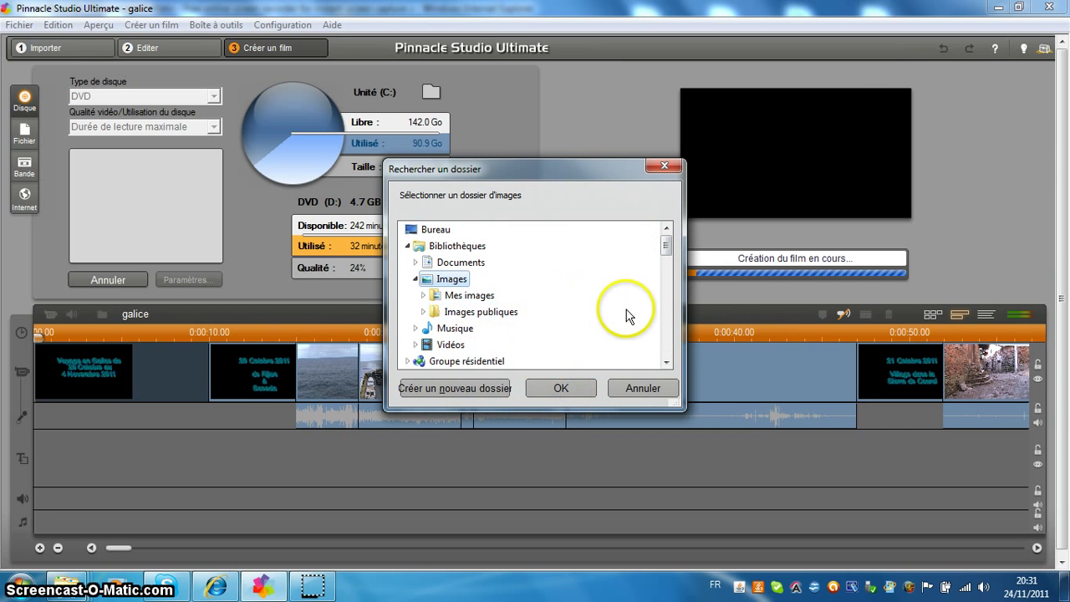
pyautogui.moveTo(666, 246); pyautogui.dragTo(667, 281)
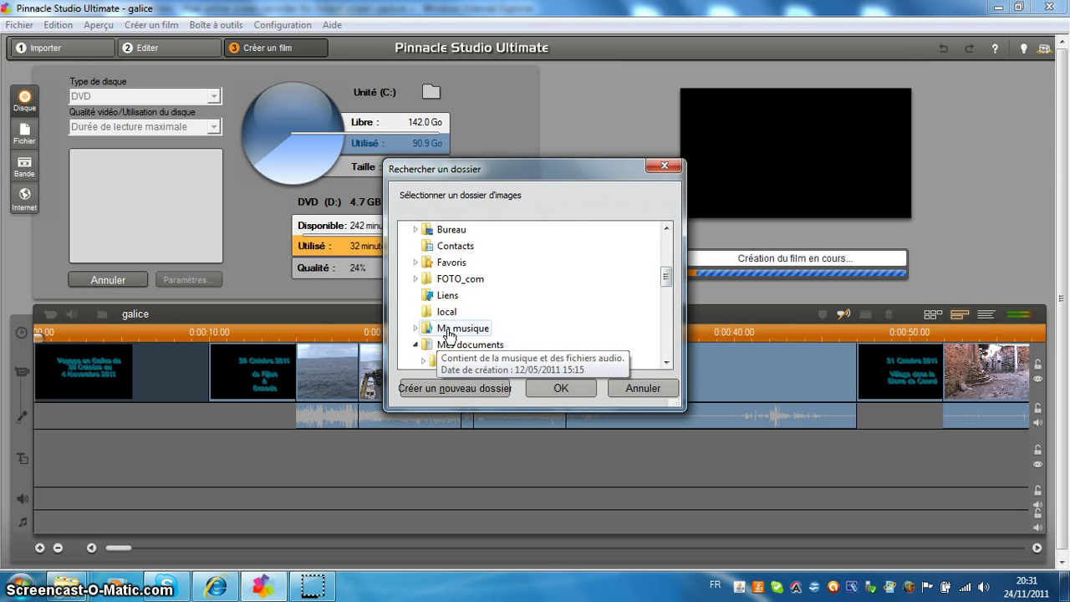
pyautogui.click(470, 392)
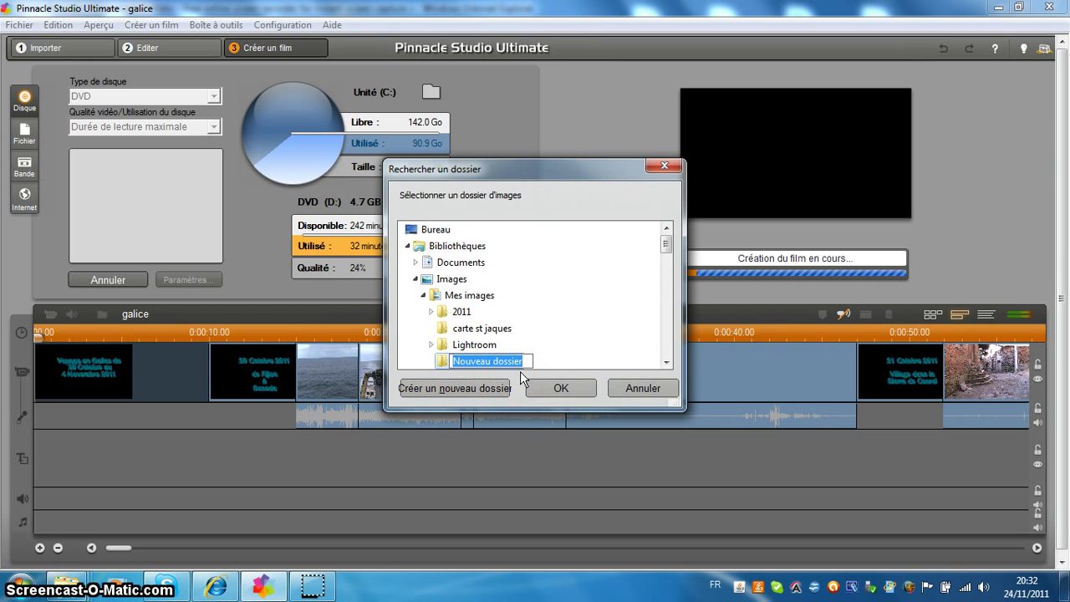
pyautogui.write('image')
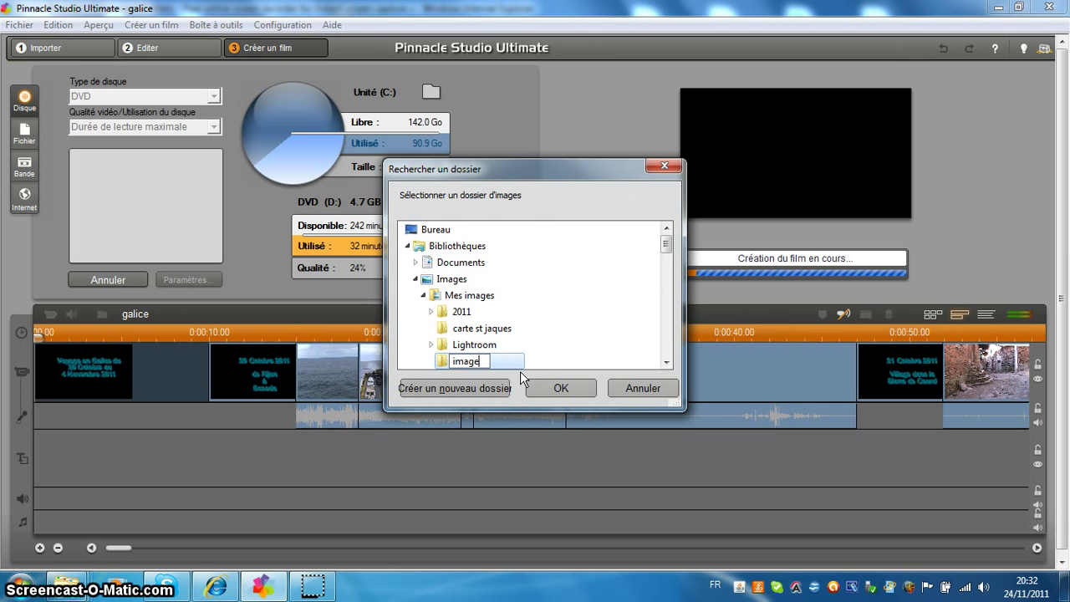
pyautogui.write(' dvd')
pyautogui.press('Return')
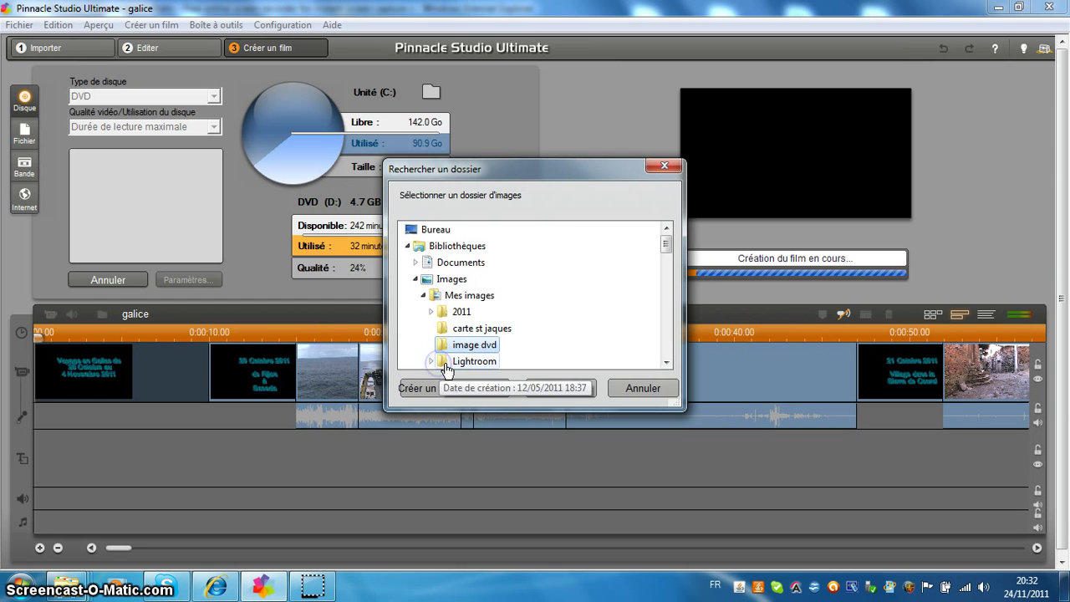
pyautogui.click(557, 387)
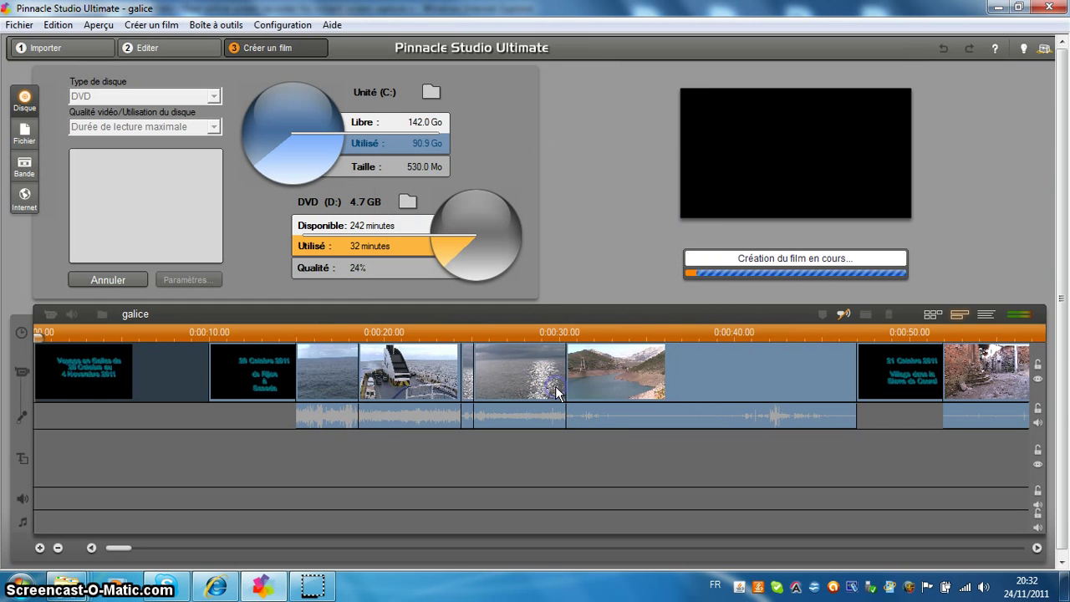